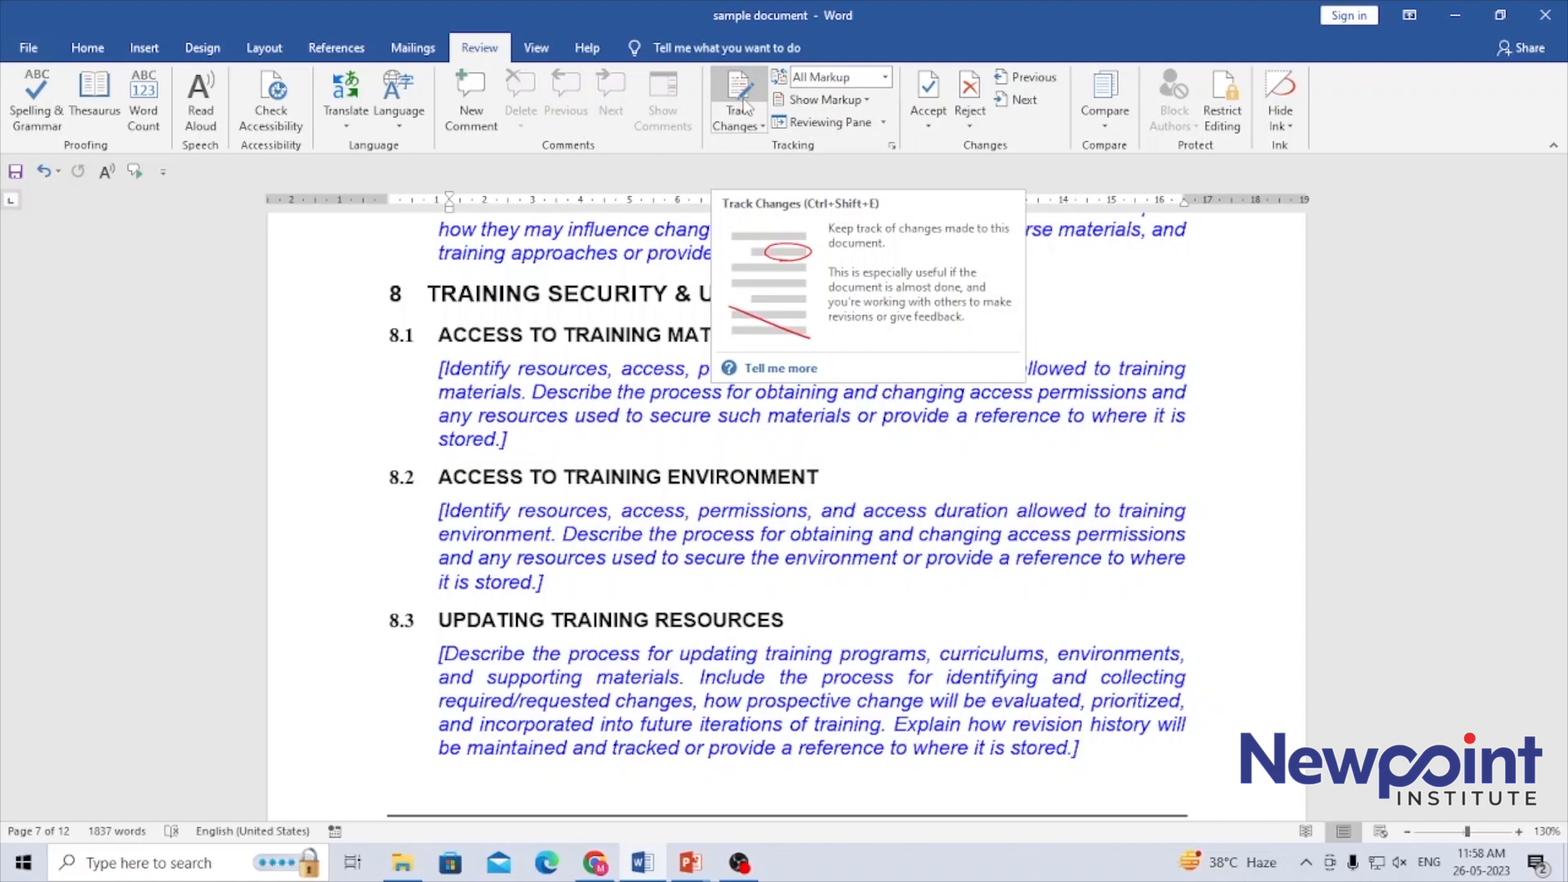
left_click(745, 106)
left_click(856, 466)
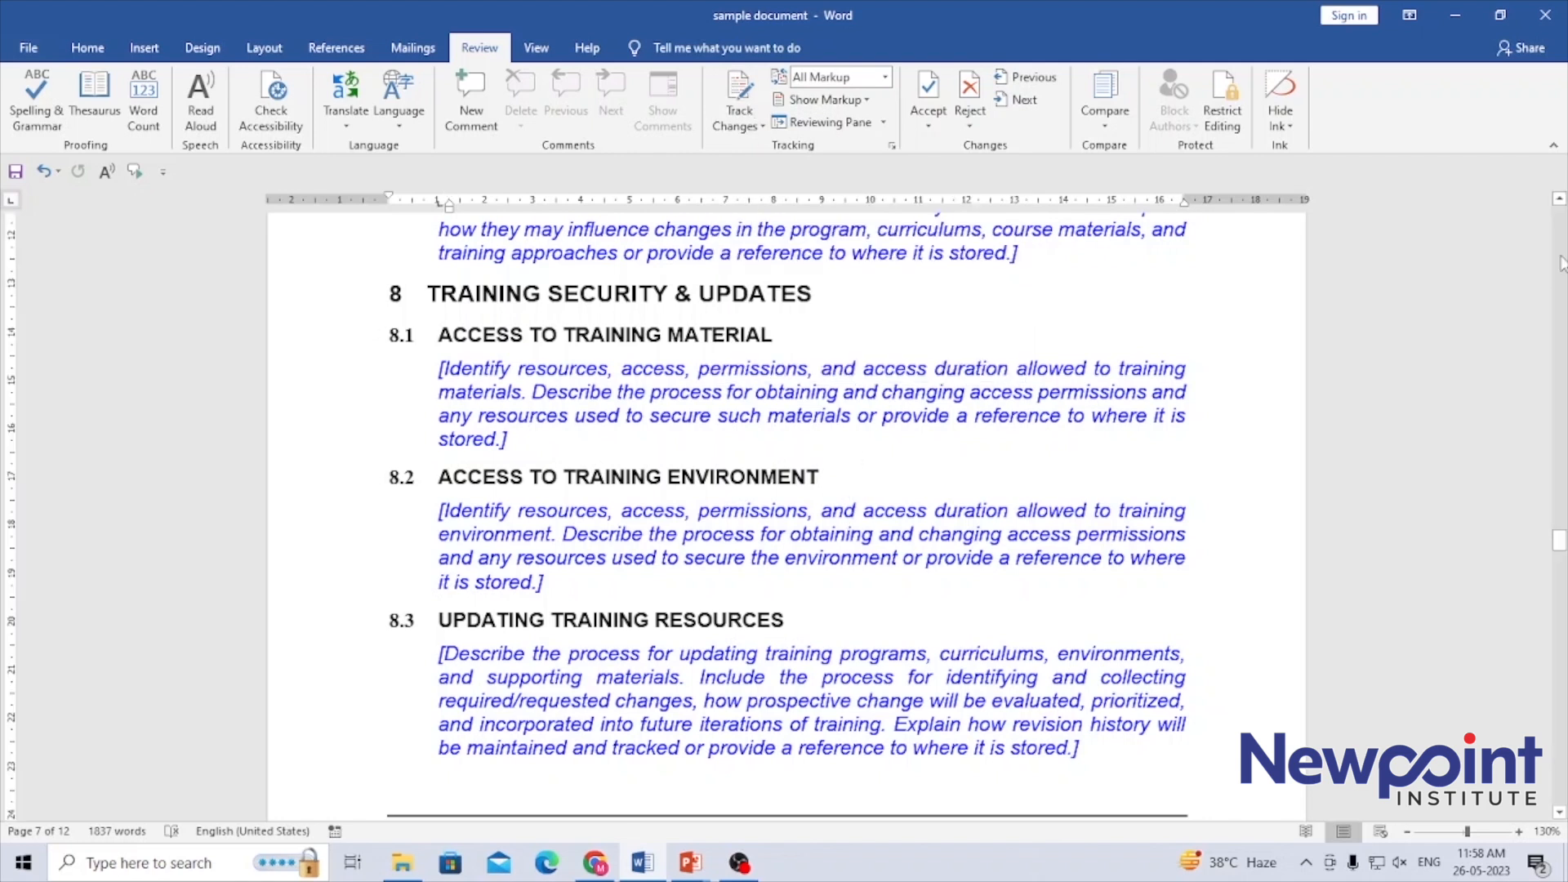
Turn on Track Changes and delete the word "overall" from the first sentence of the Training Evaluation section
left_click(1559, 201)
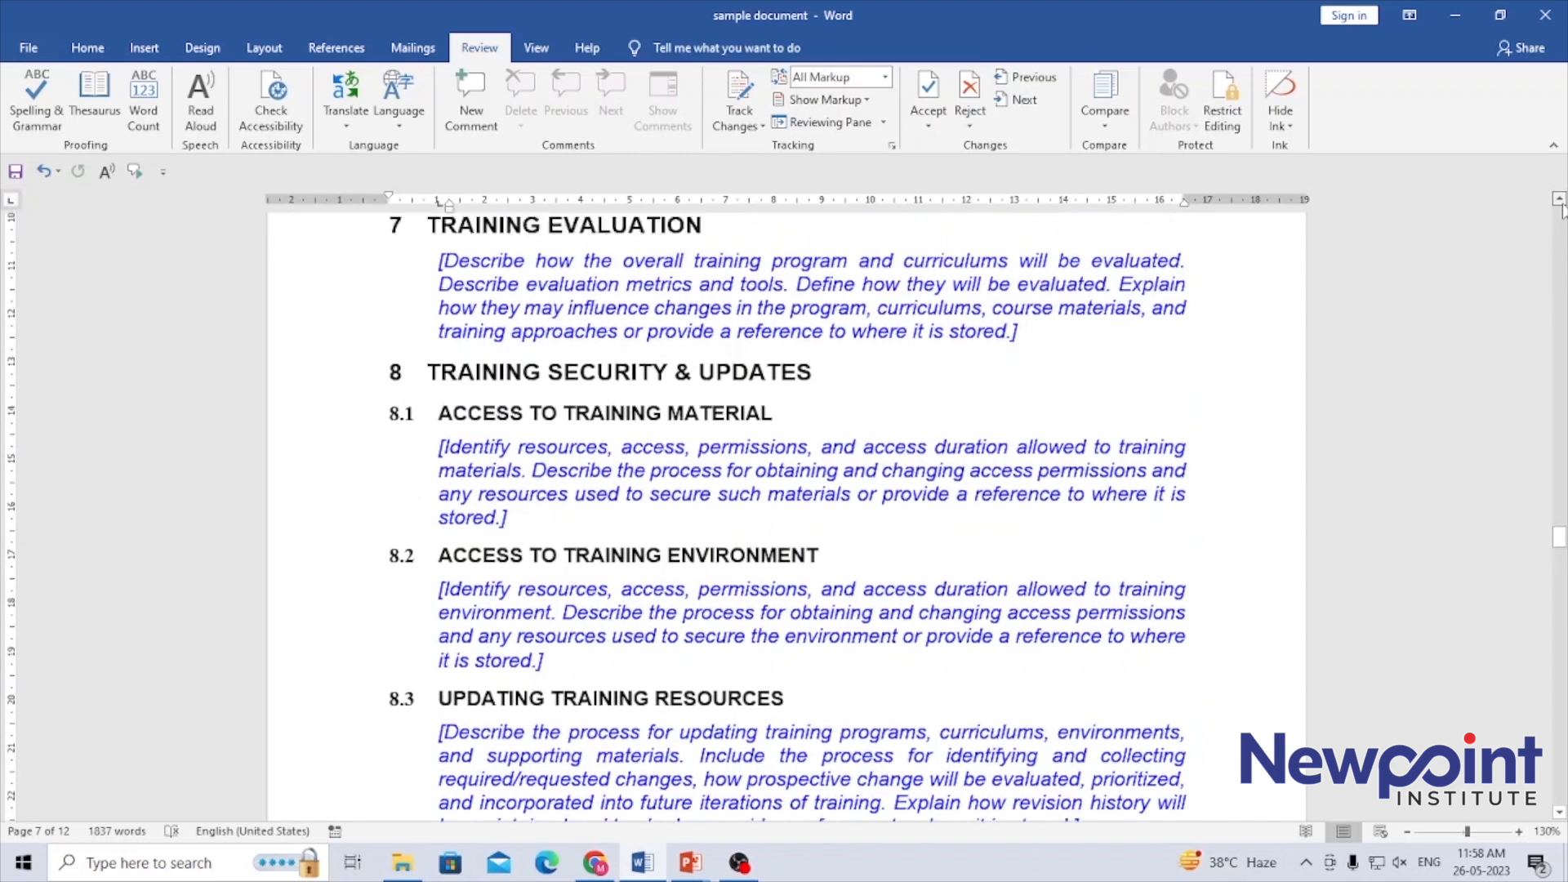
left_click(1561, 203)
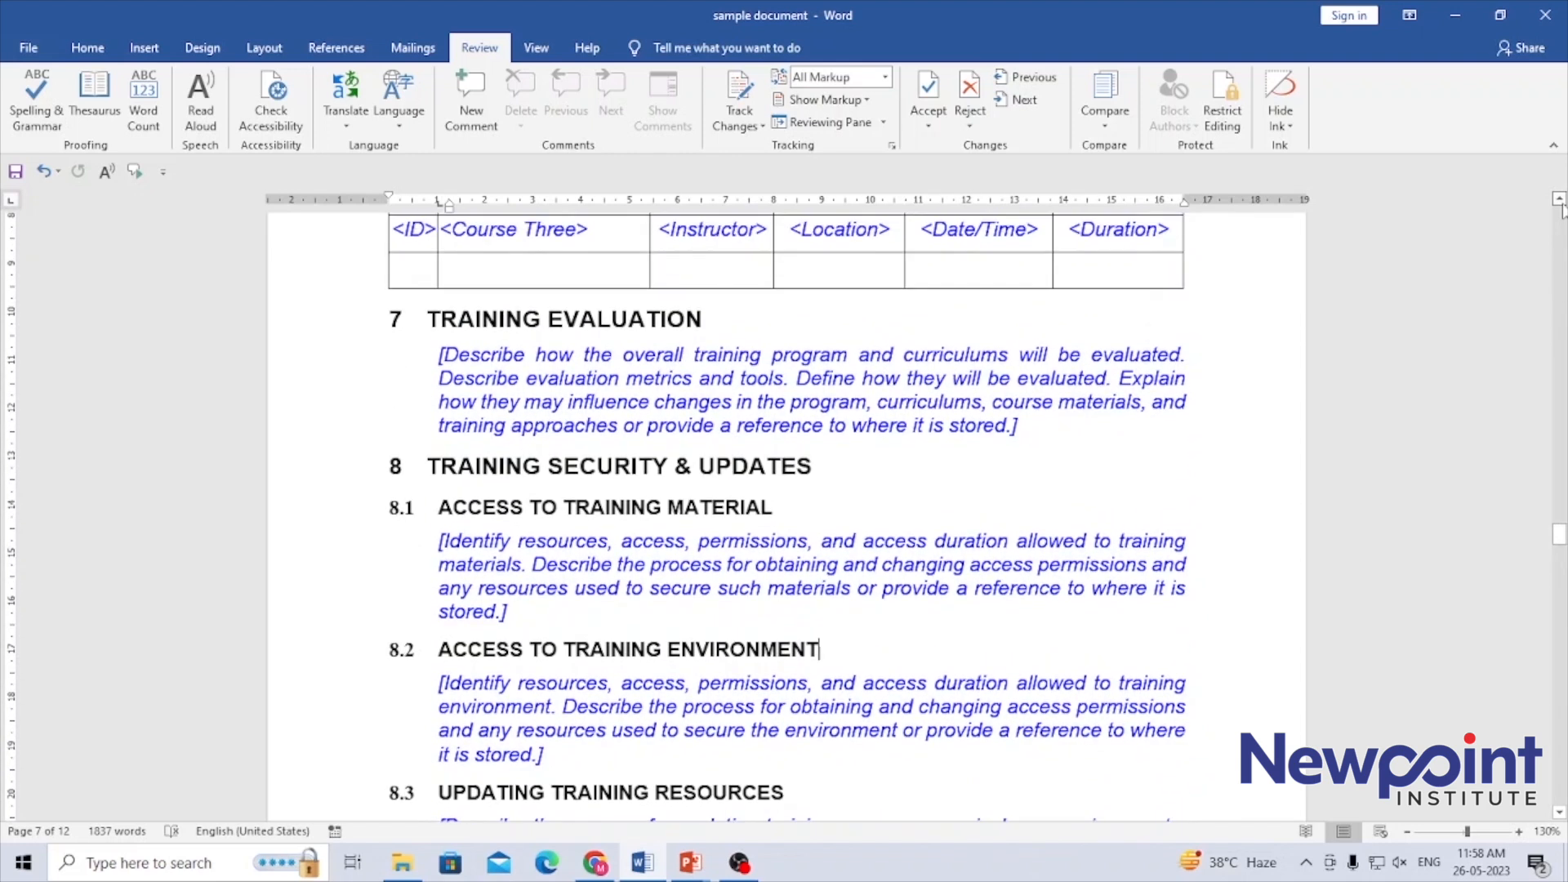
left_click(1559, 814)
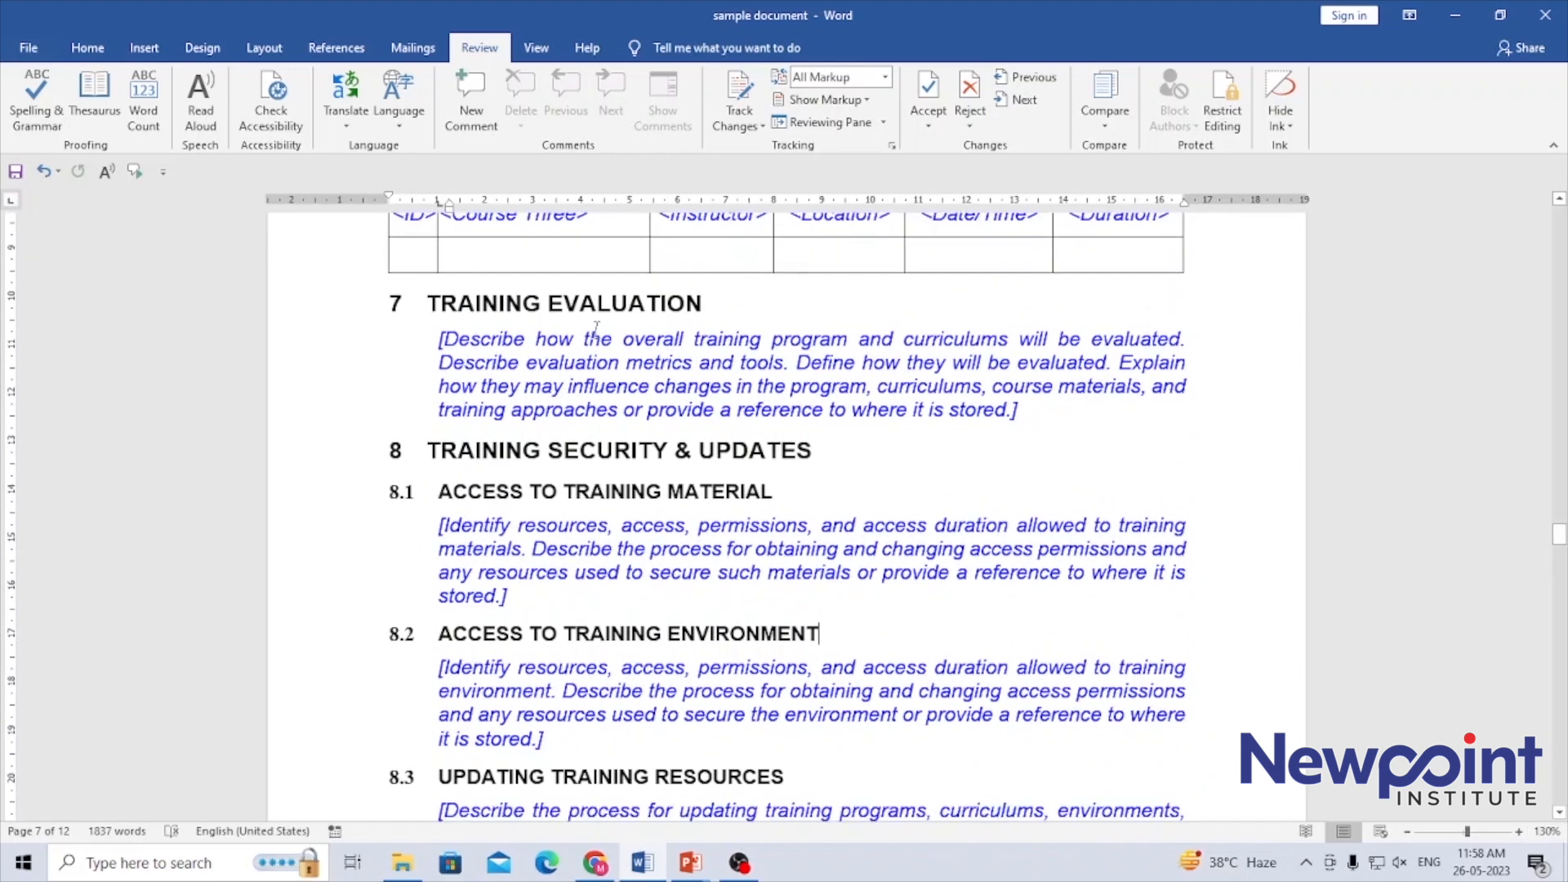
left_click(585, 349)
left_click(658, 345)
left_click(740, 92)
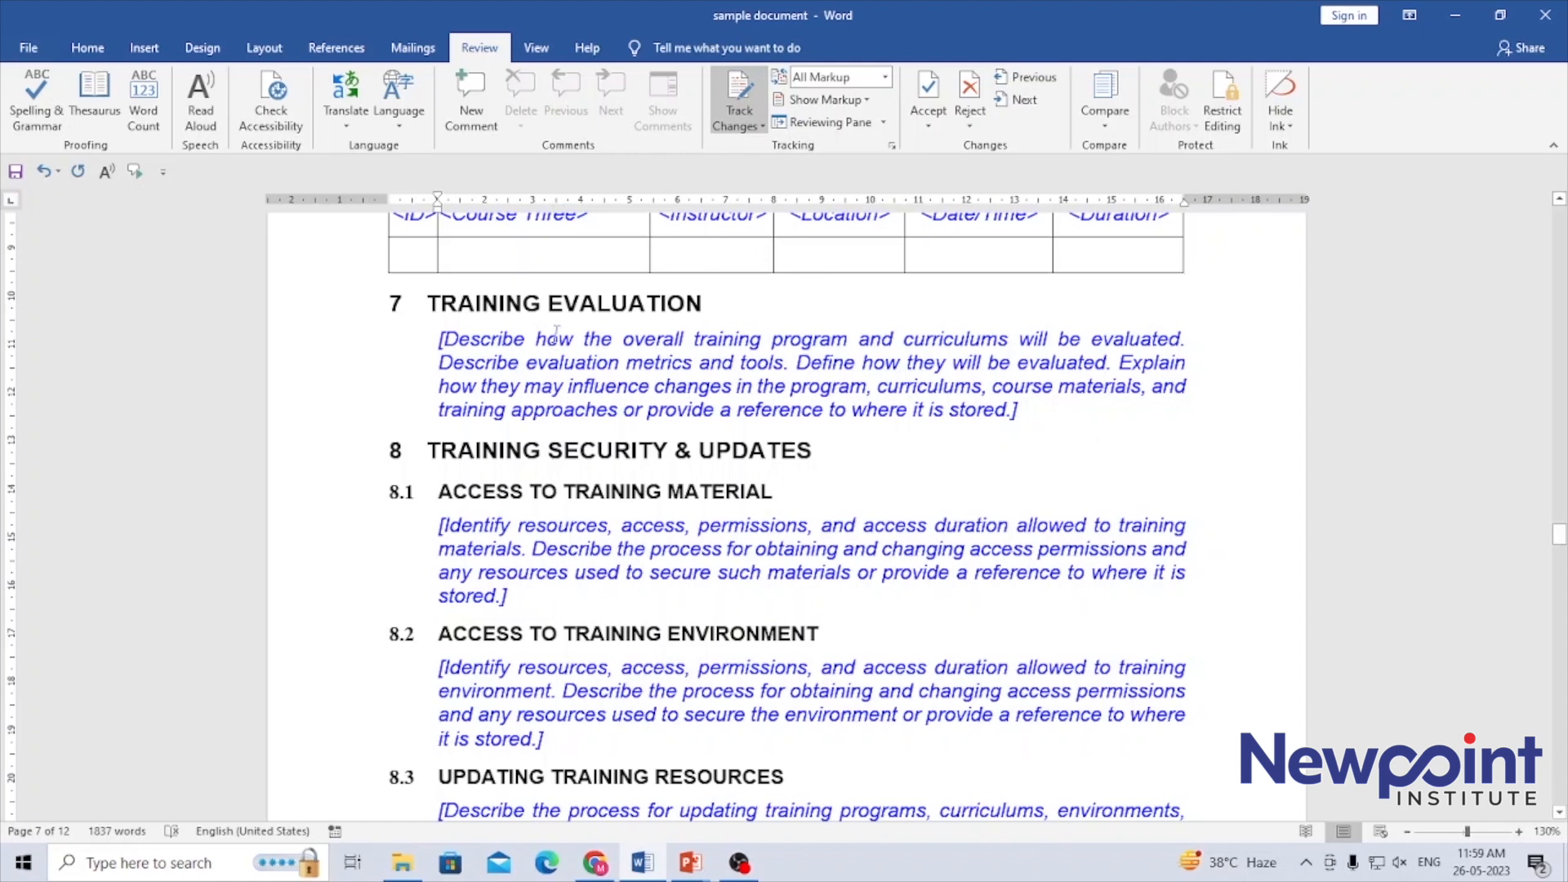
double_click(655, 340)
key("Delete")
Format the word "metrics" in the Training Evaluation paragraph with red font color and bold
double_click(645, 363)
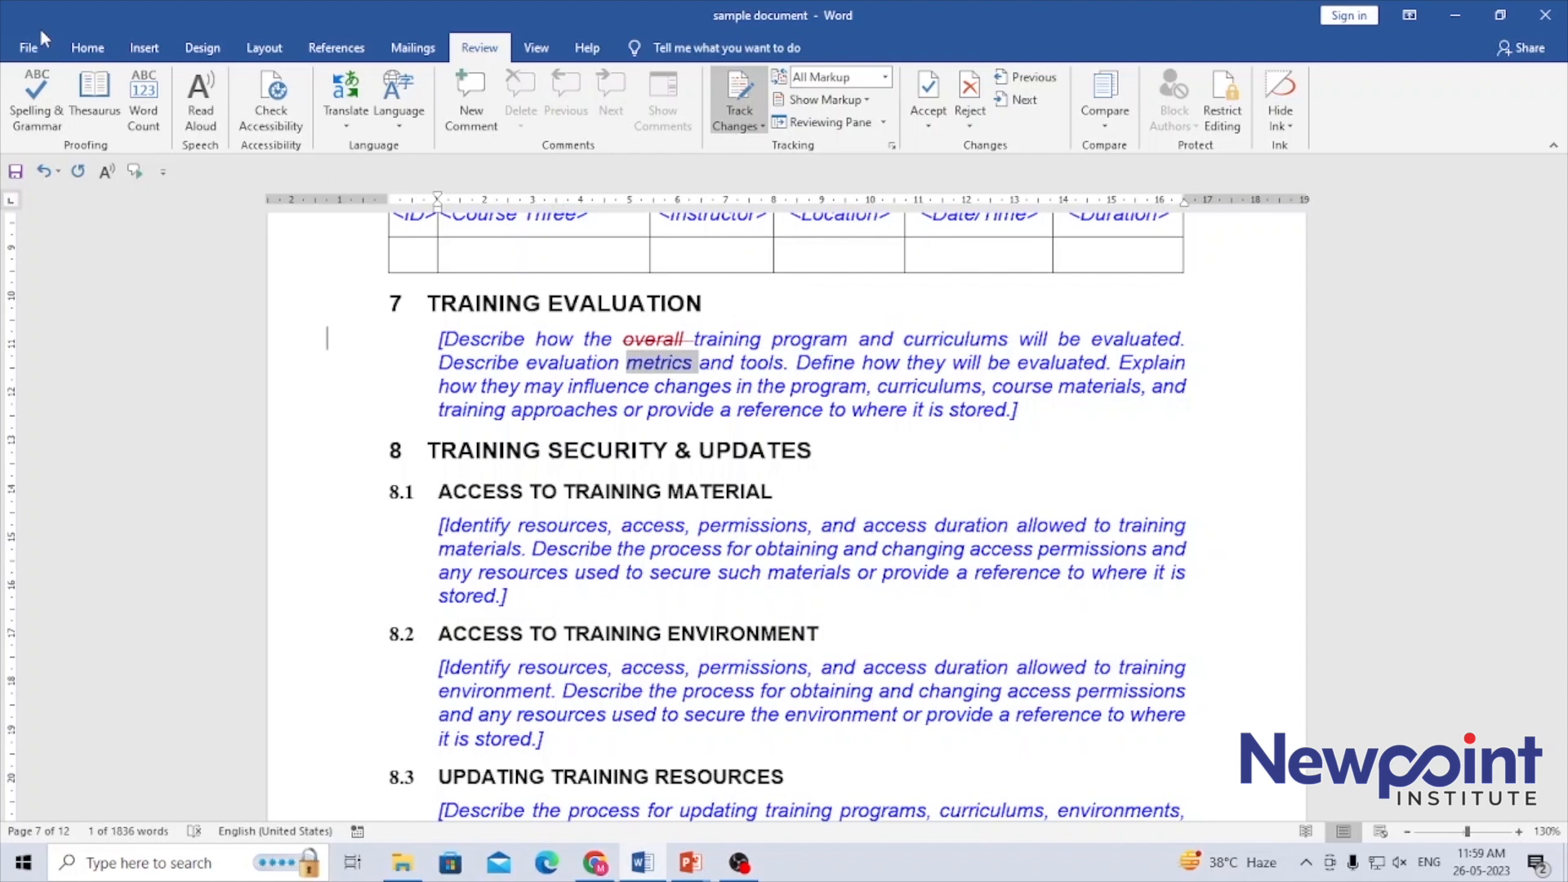
left_click(87, 48)
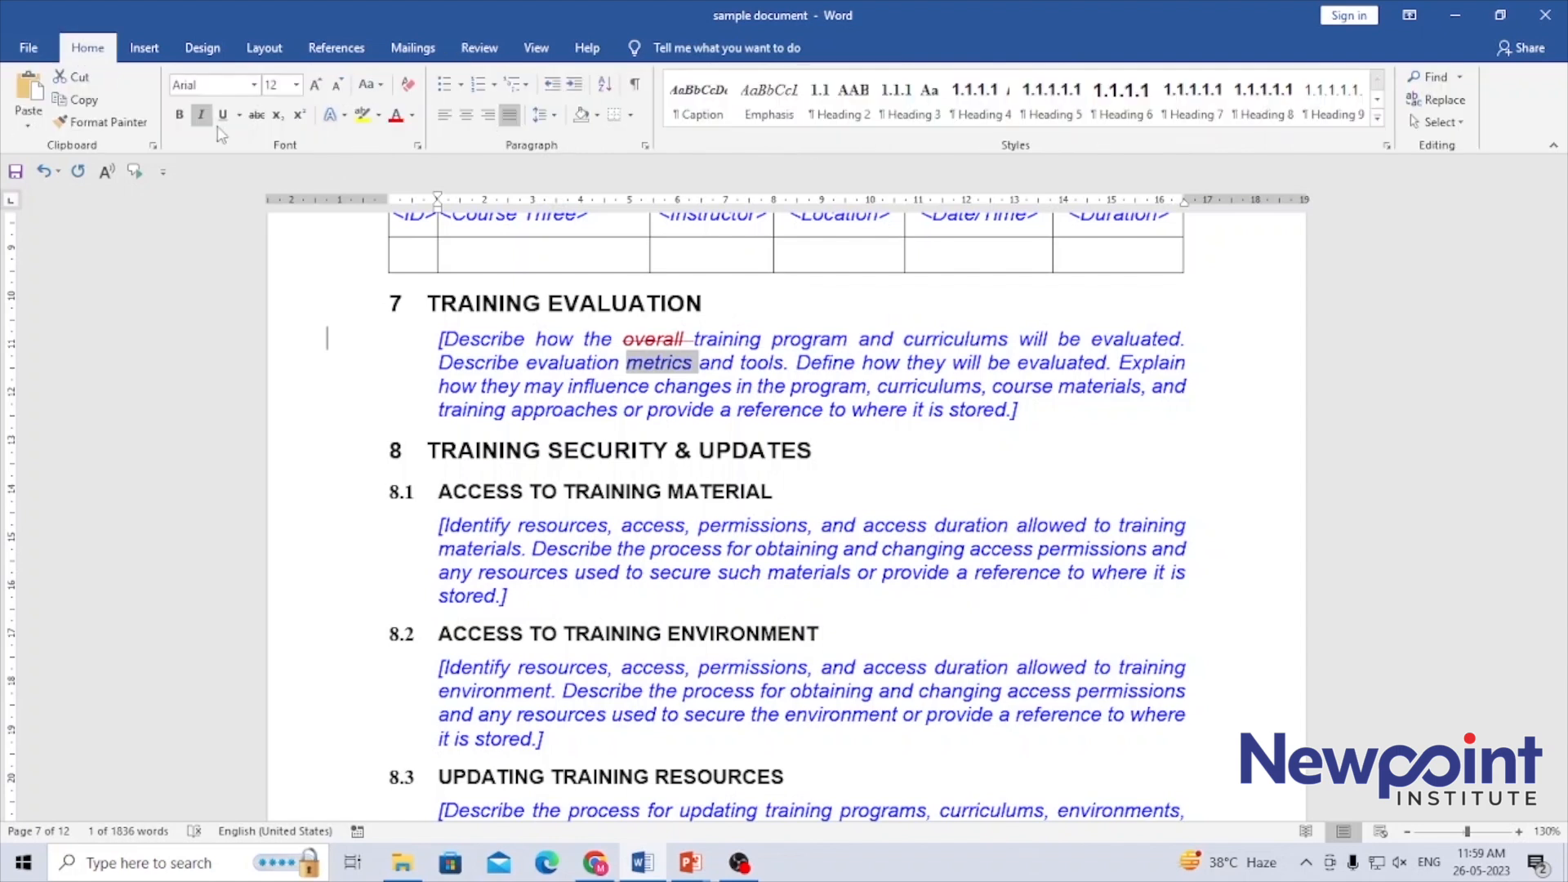
left_click(396, 118)
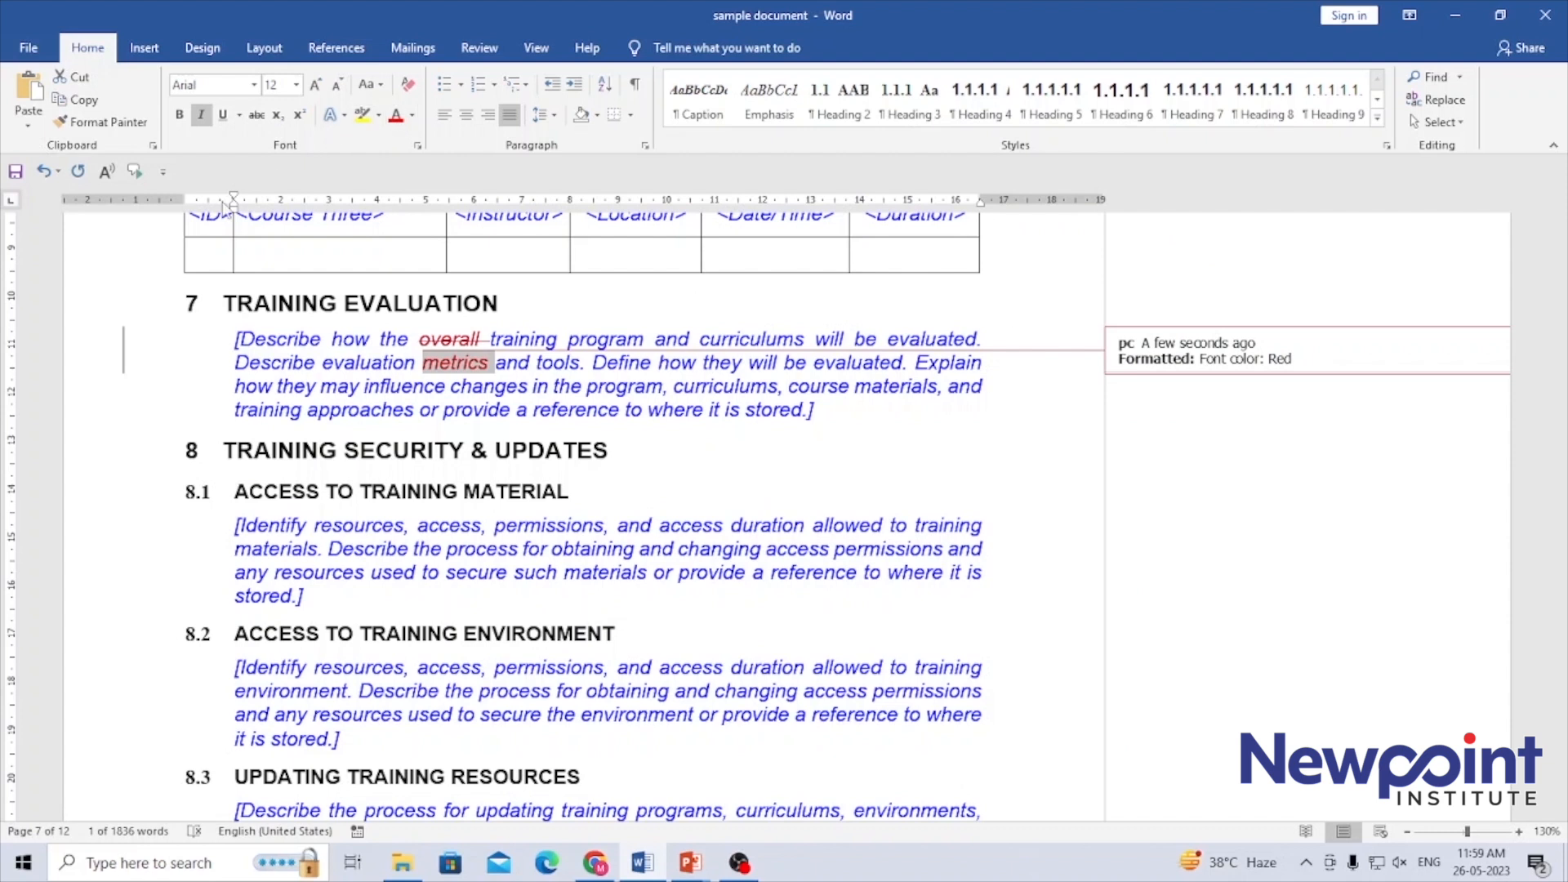
left_click(179, 115)
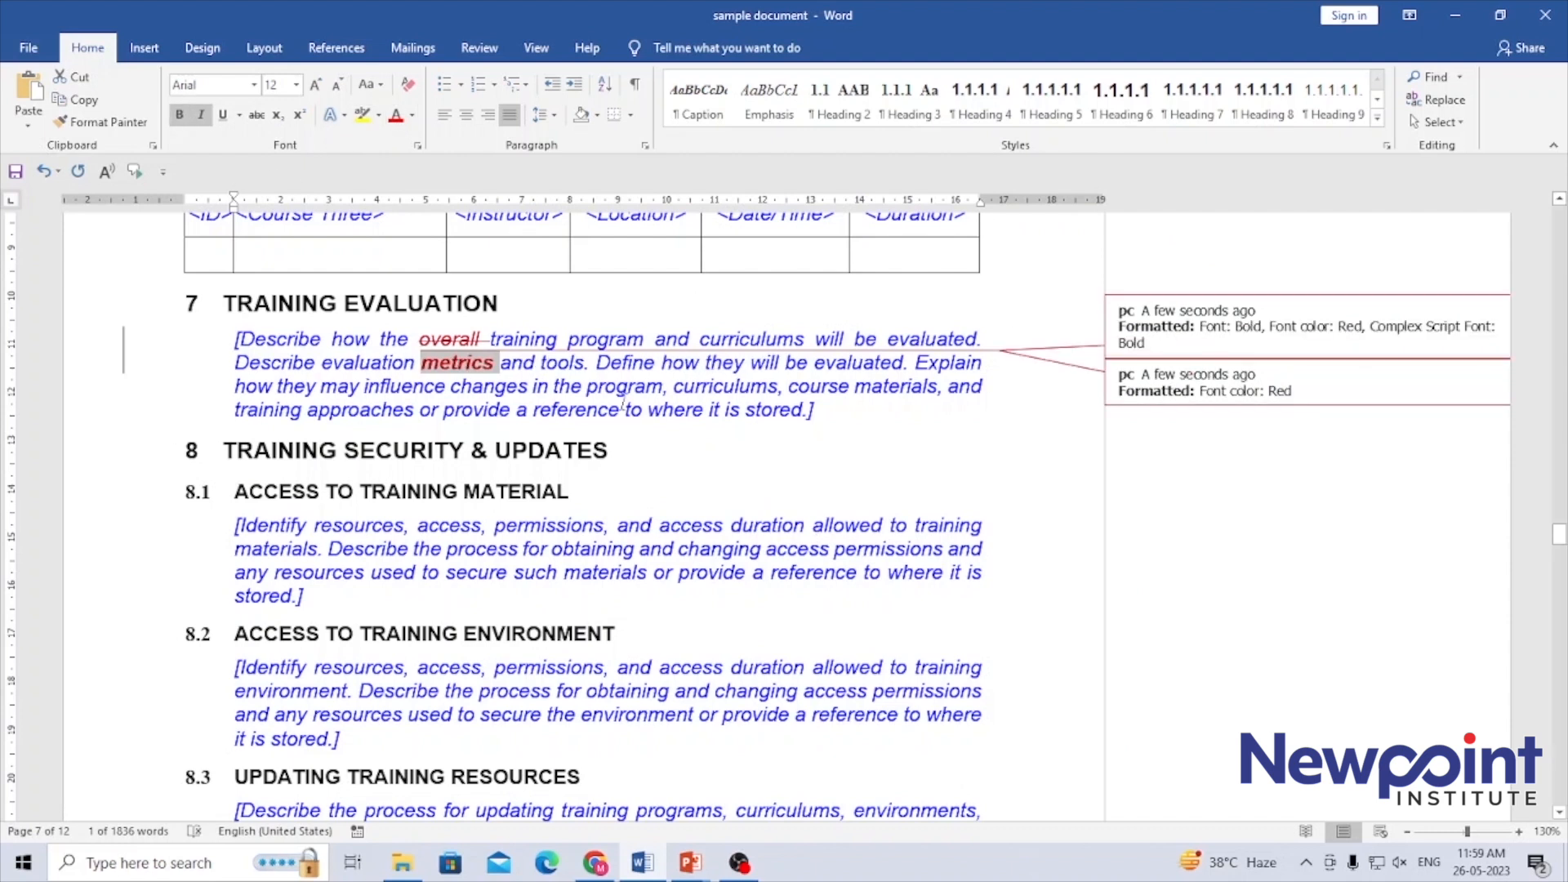
left_click(621, 406)
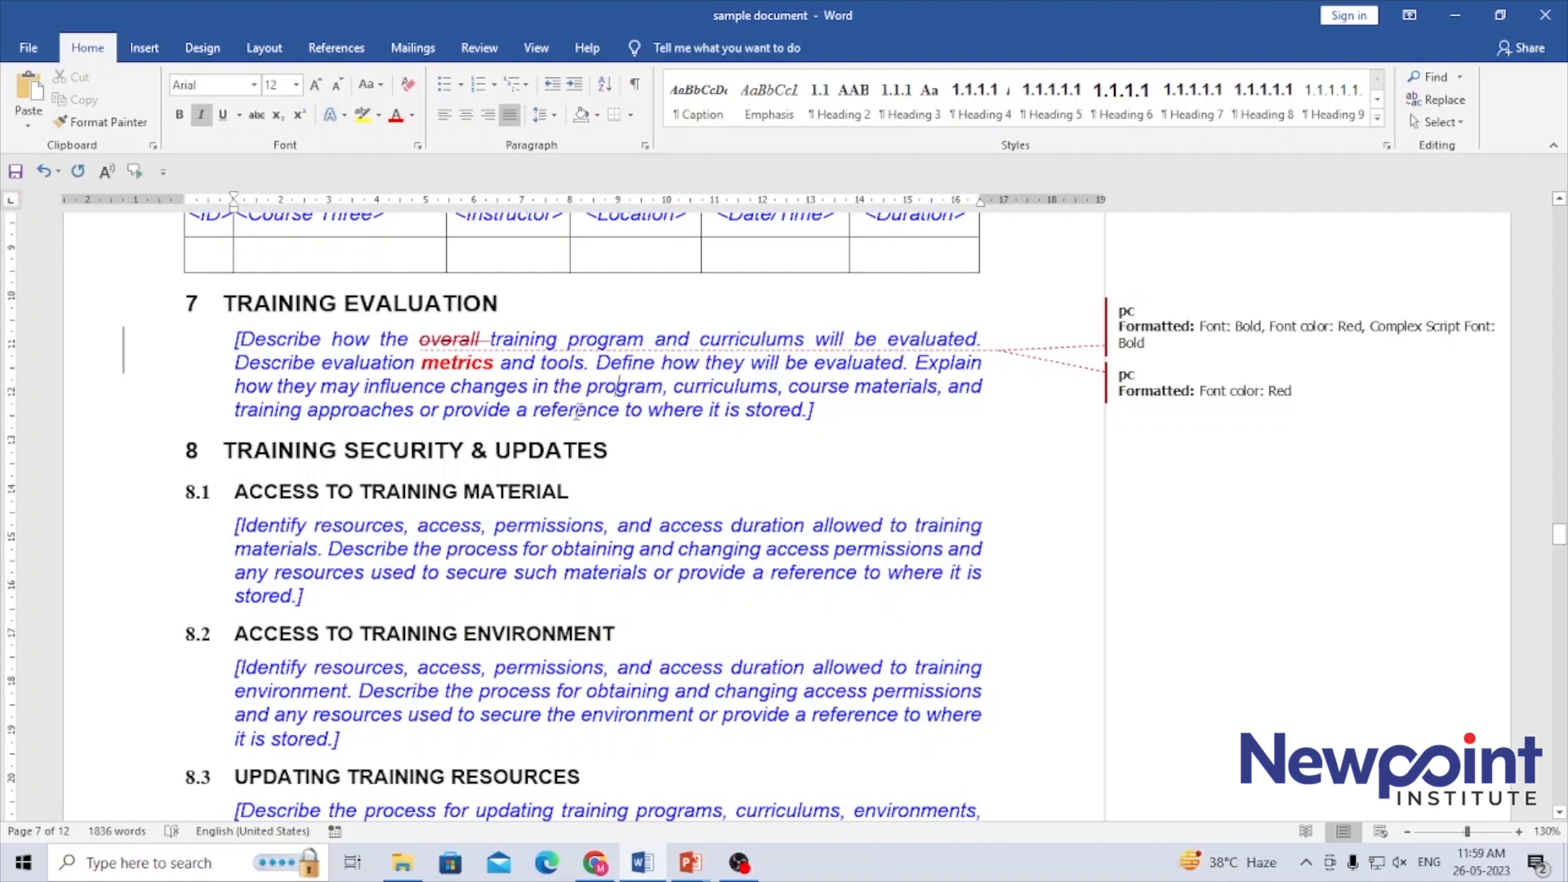
Delete the word "curriculums" before "course materials" in the Training Evaluation paragraph and underline "course materials"
double_click(711, 387)
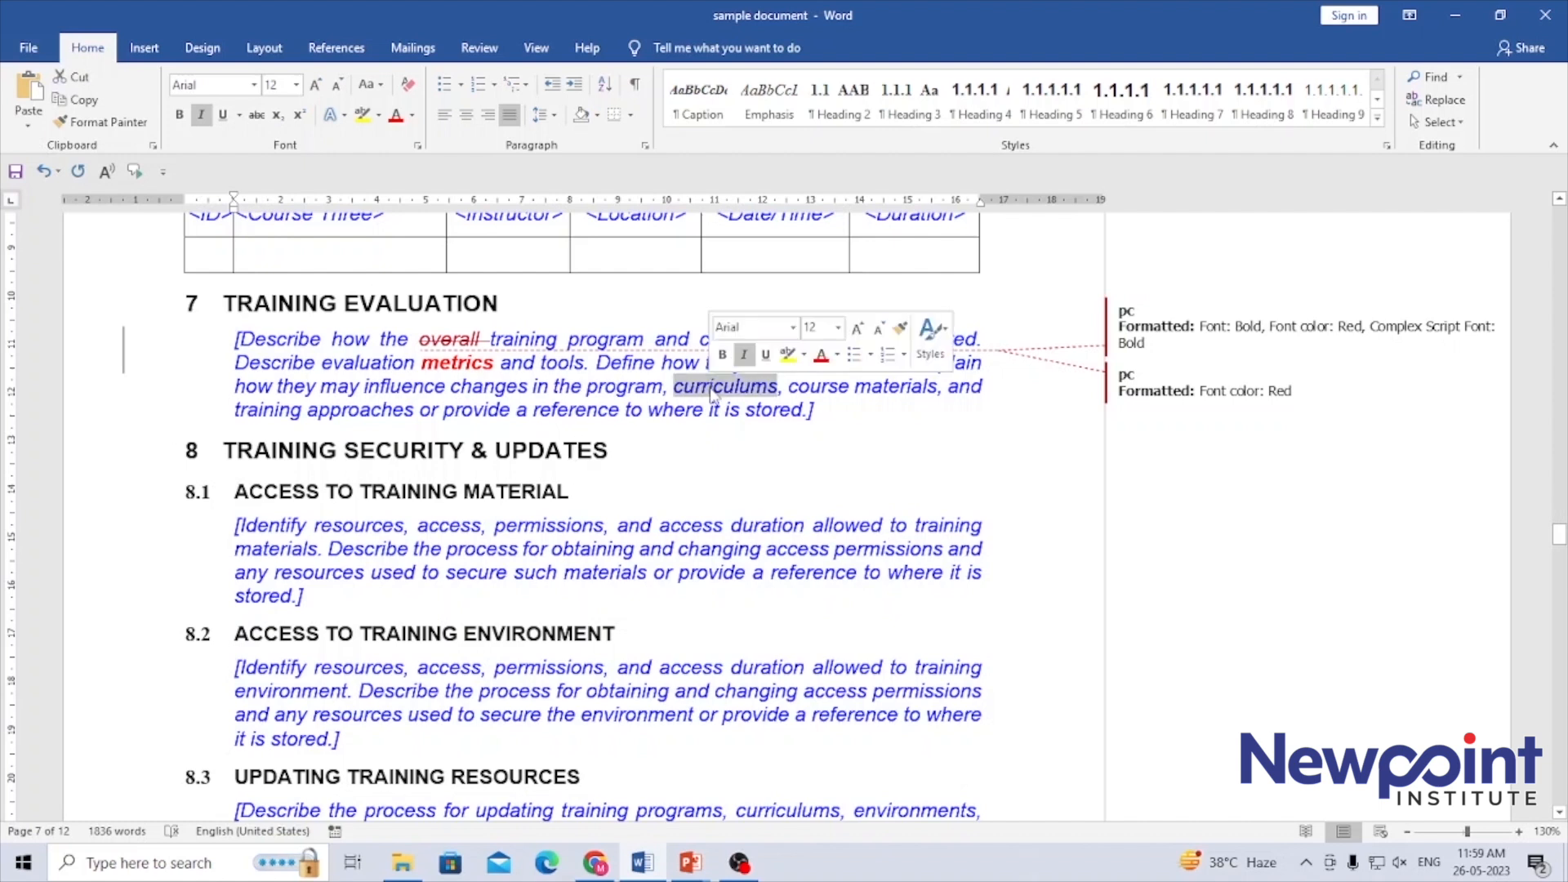
key("Delete")
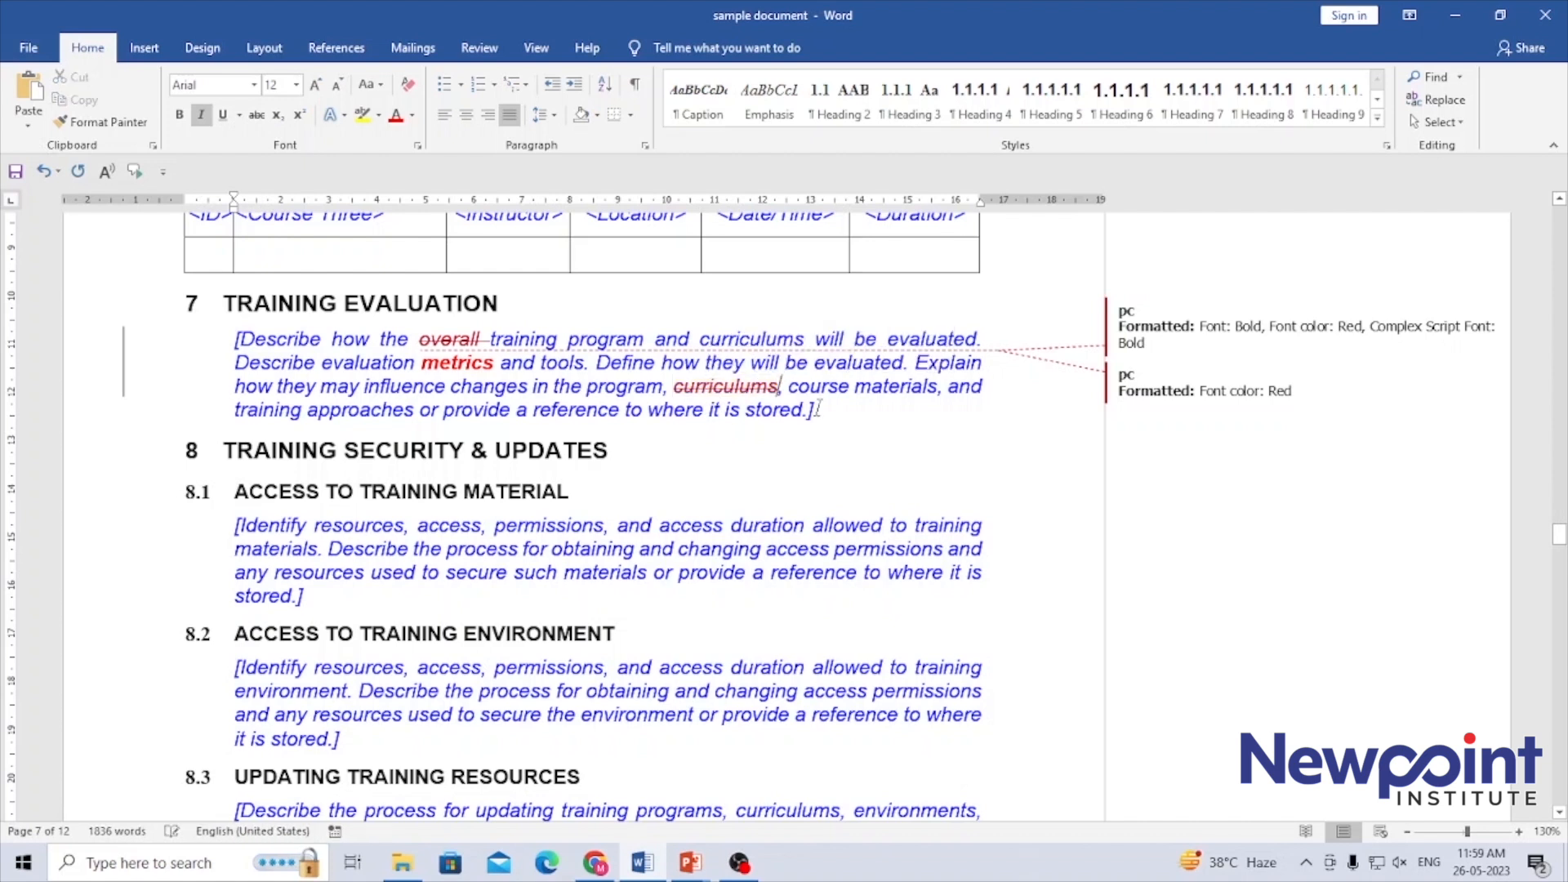
double_click(895, 390)
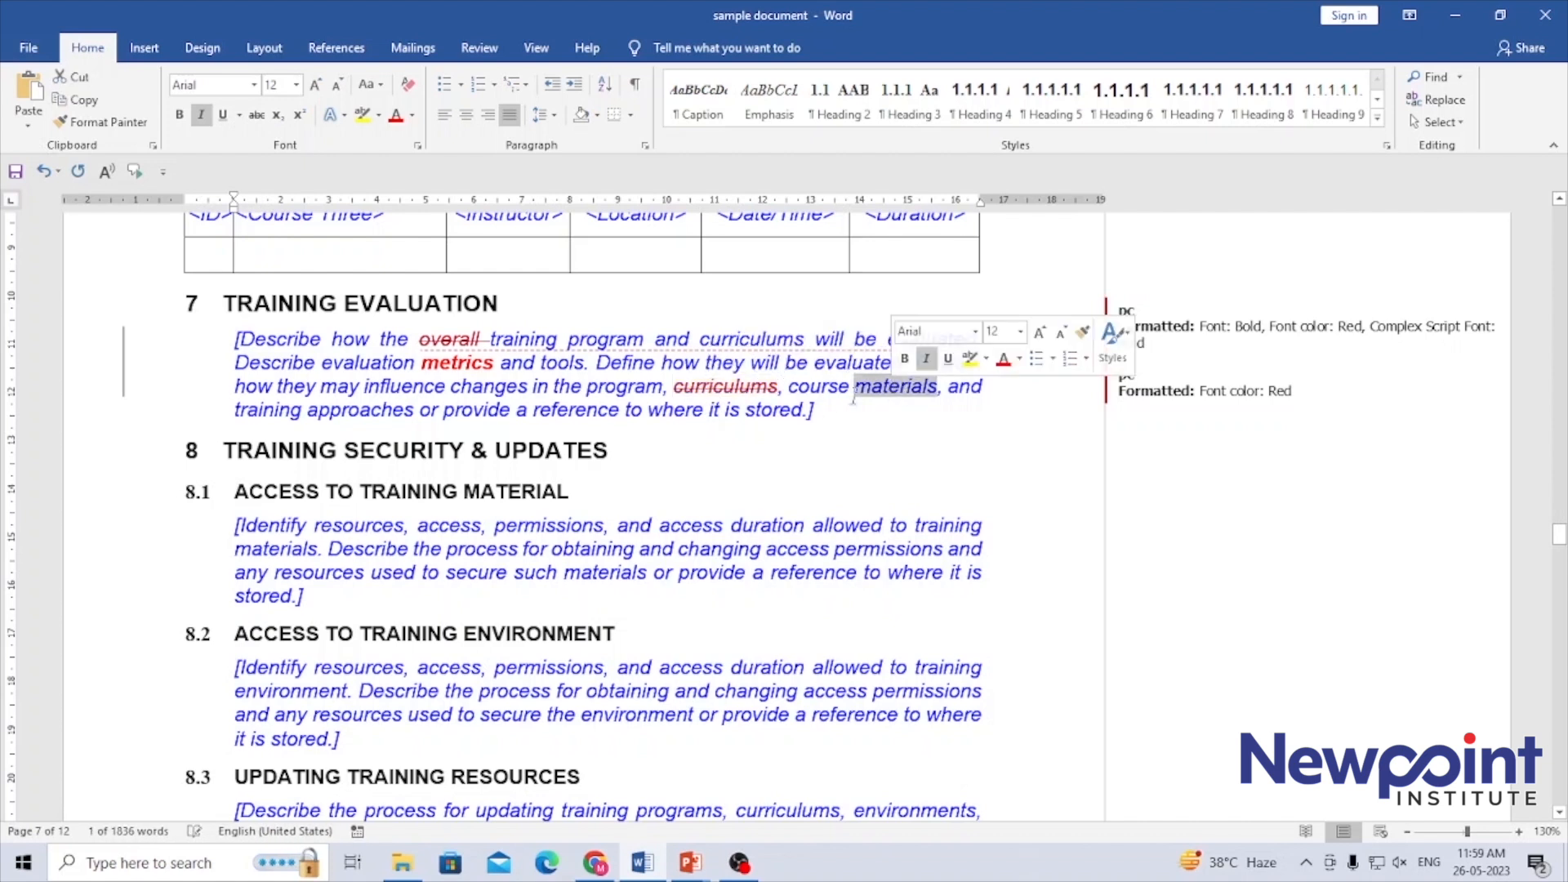
left_click(823, 388)
double_click(866, 388)
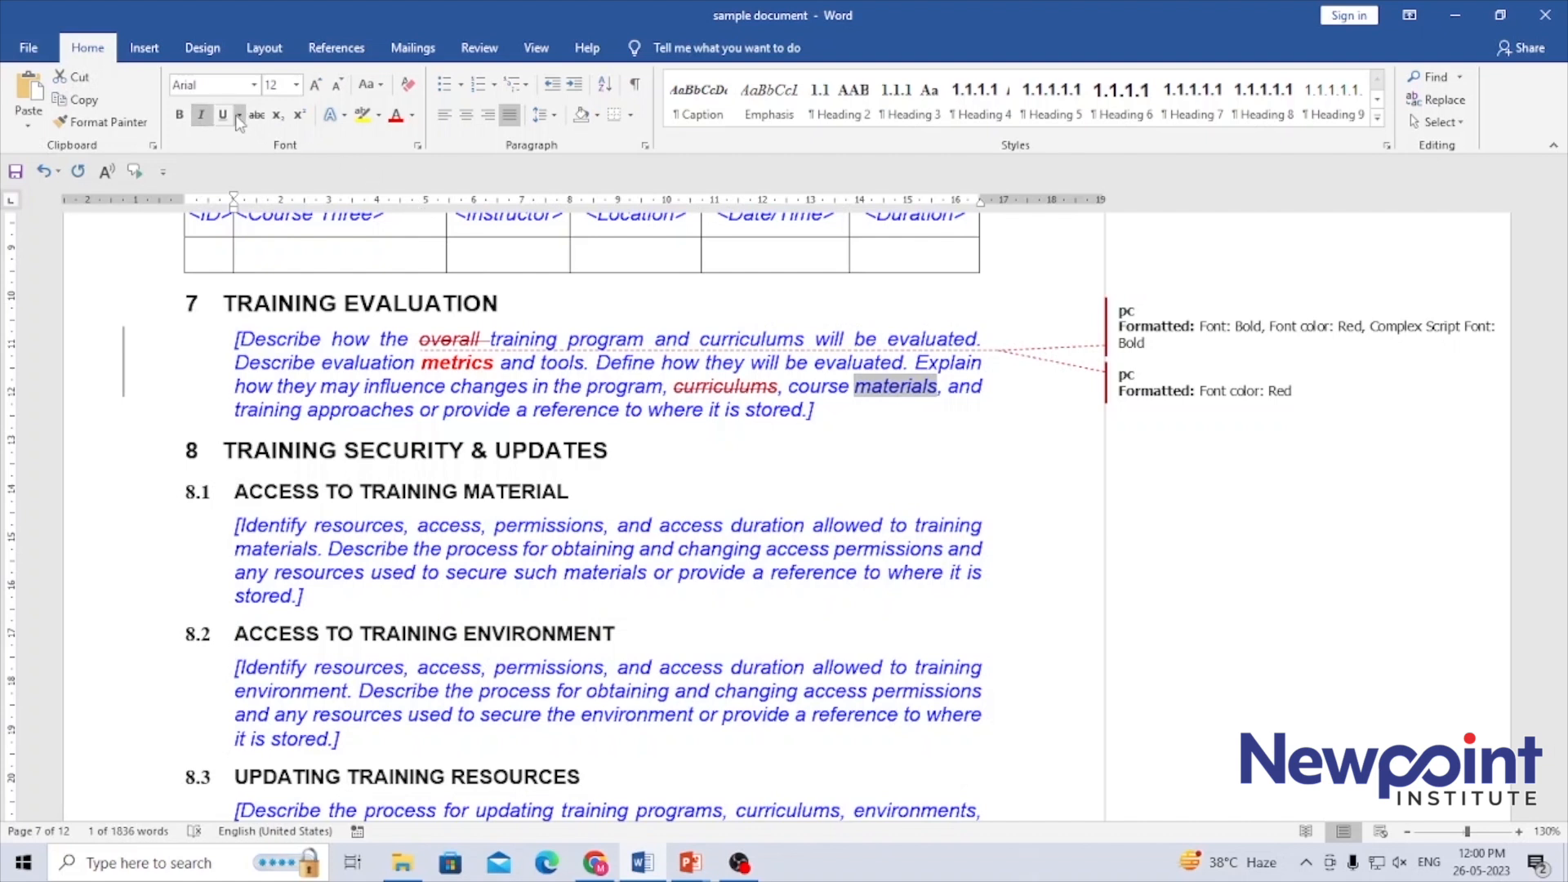
left_click_drag(789, 388, 937, 388)
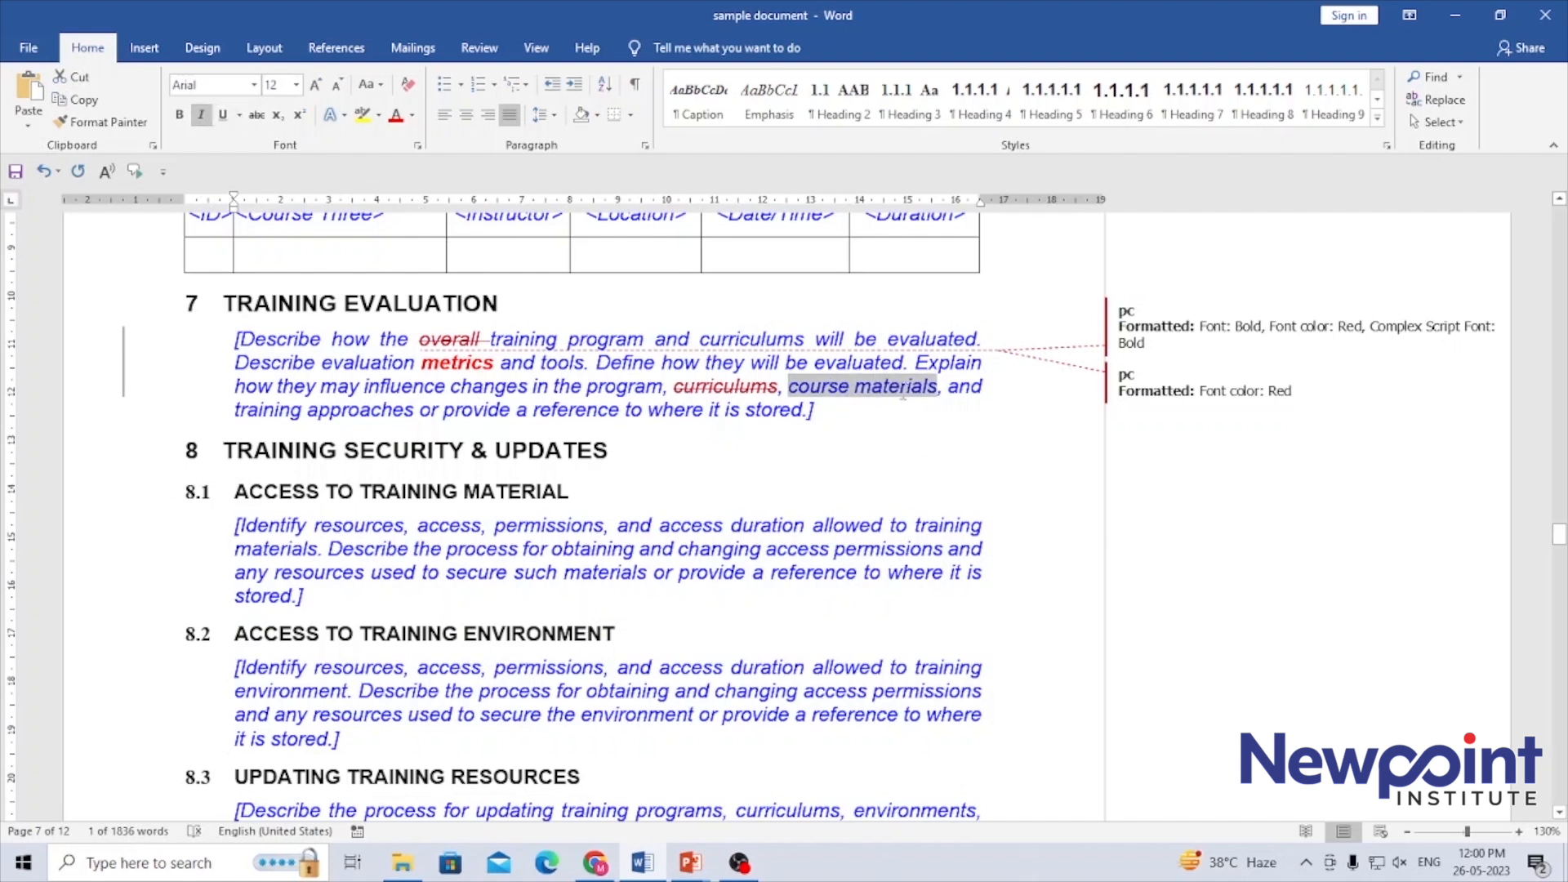
left_click(222, 114)
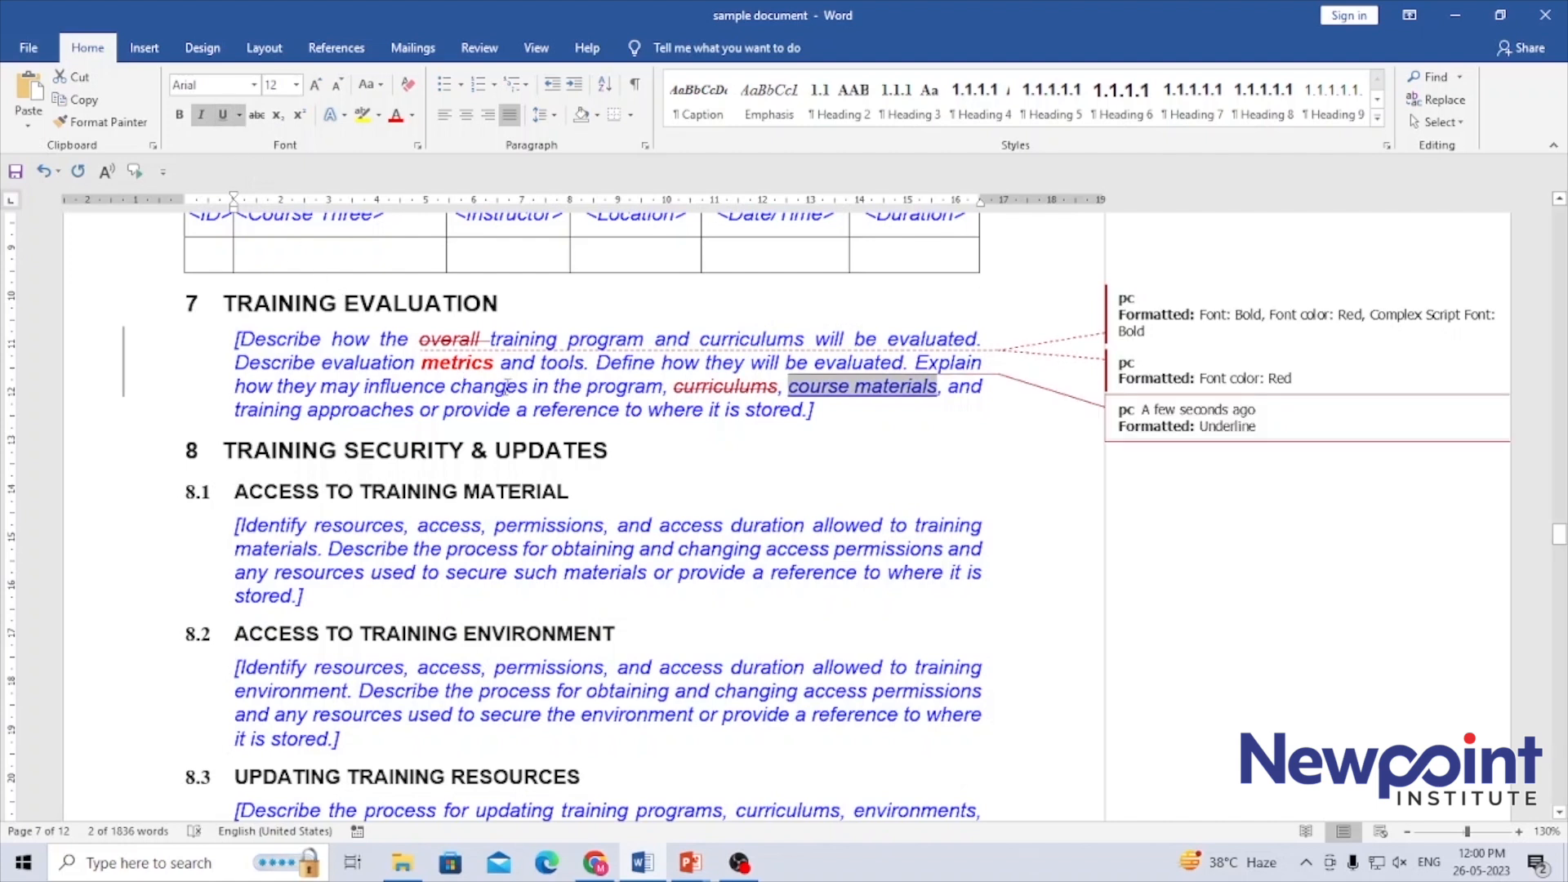
left_click(507, 387)
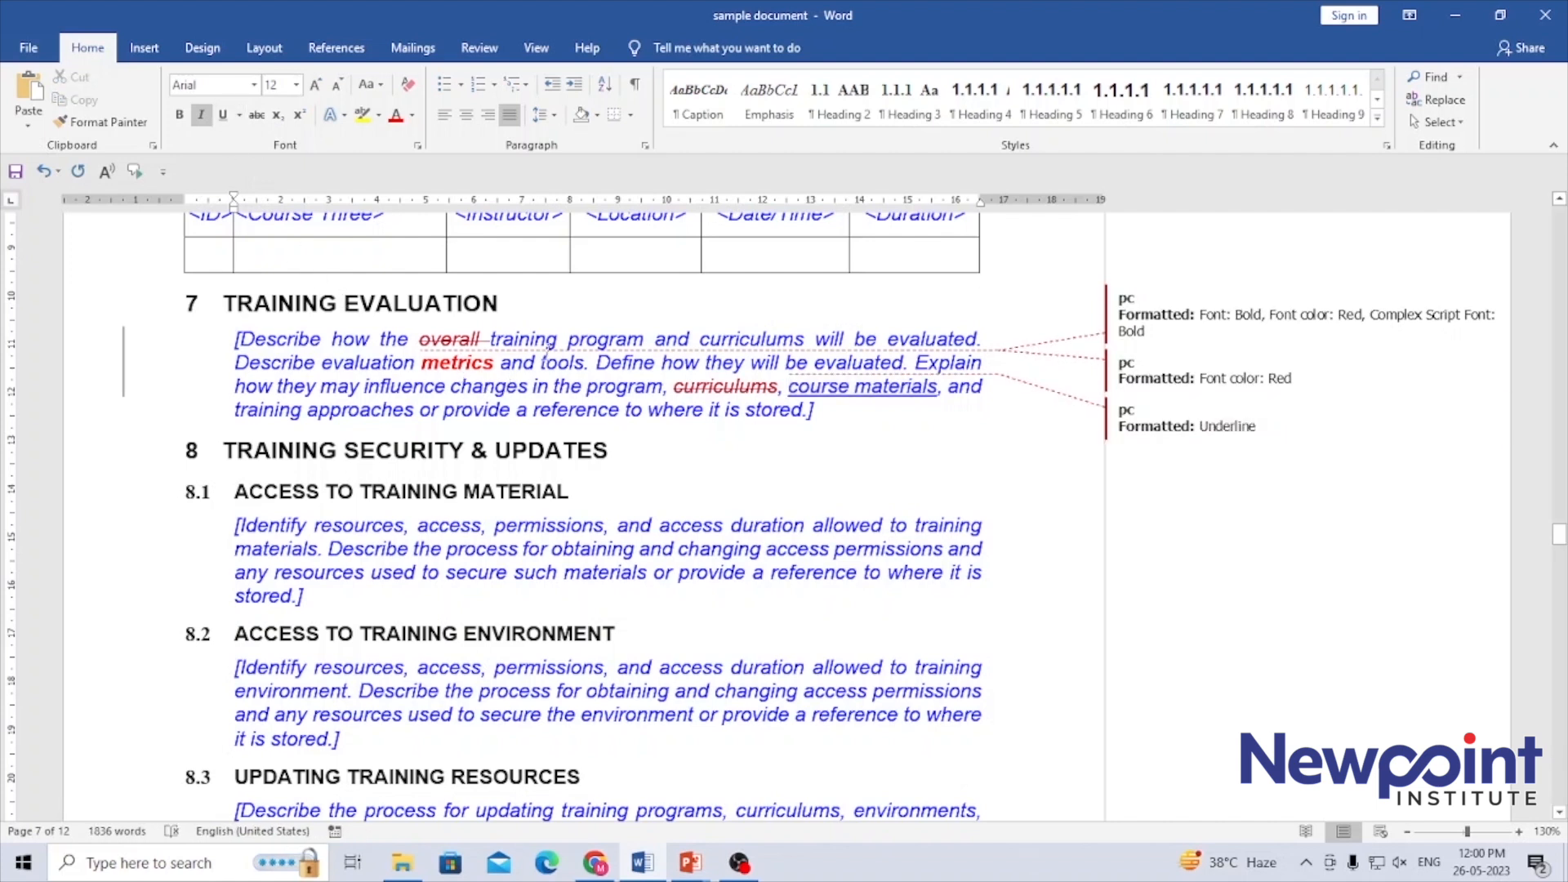
Examine the available review display modes and the Show Markup options for the tracked changes
left_click(482, 50)
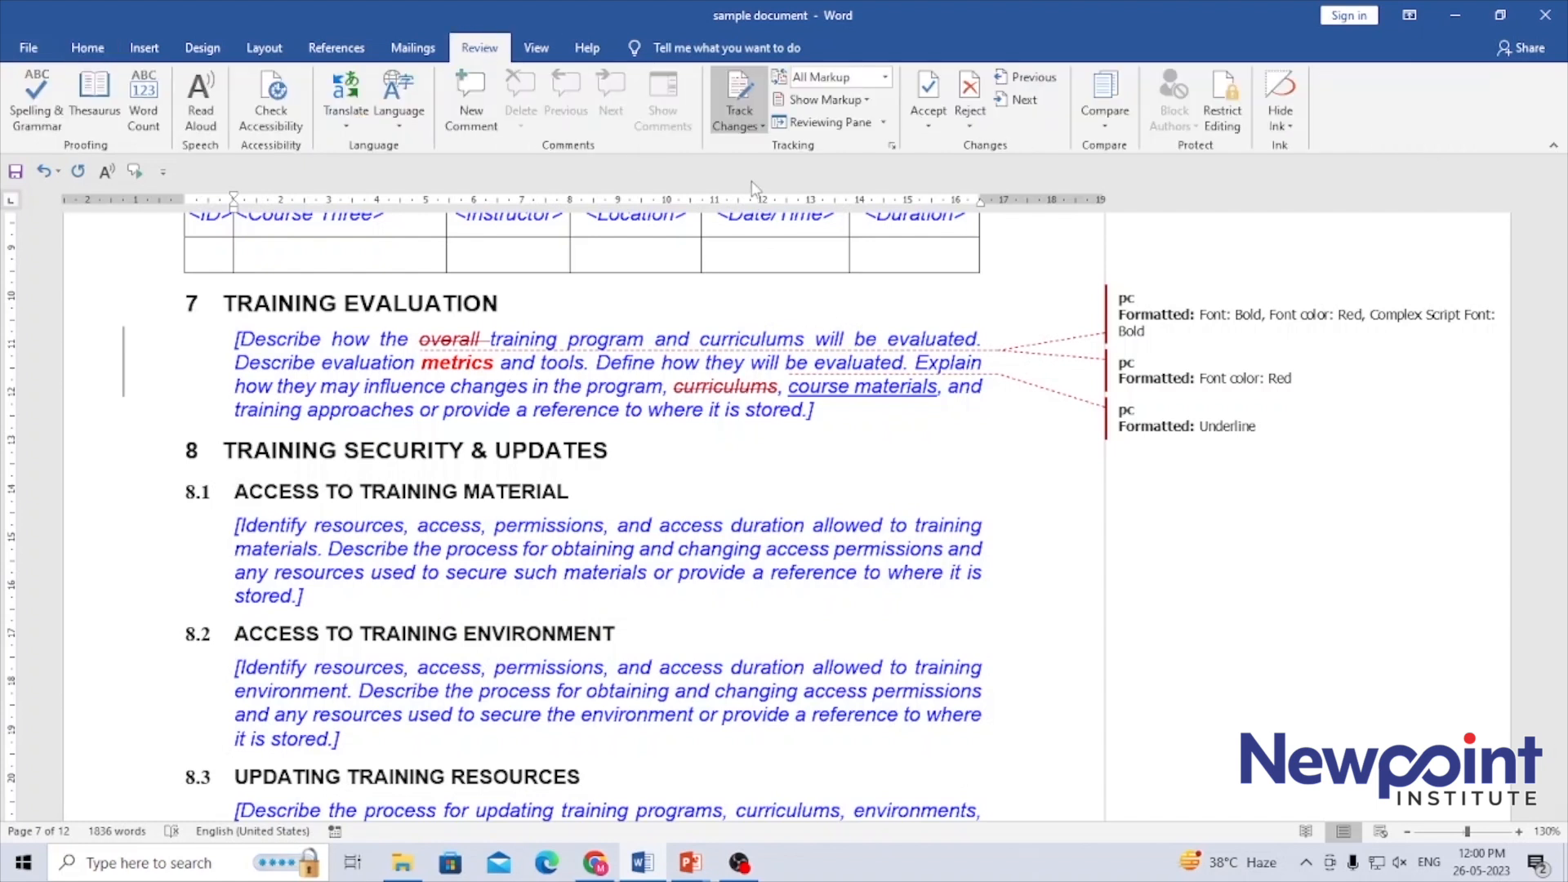
left_click(762, 127)
left_click(761, 128)
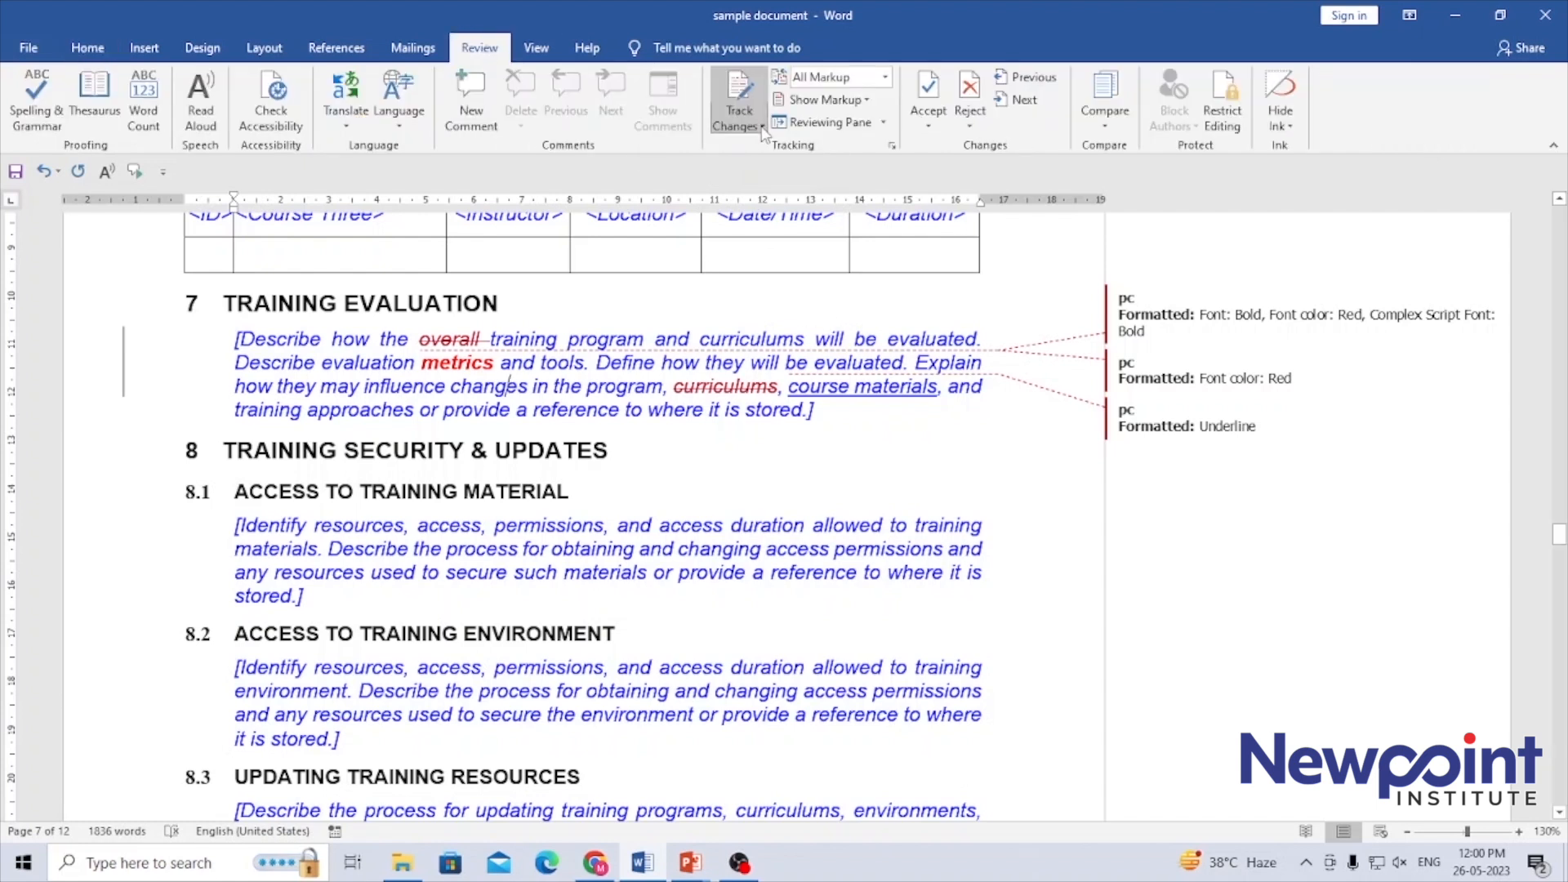
left_click(886, 78)
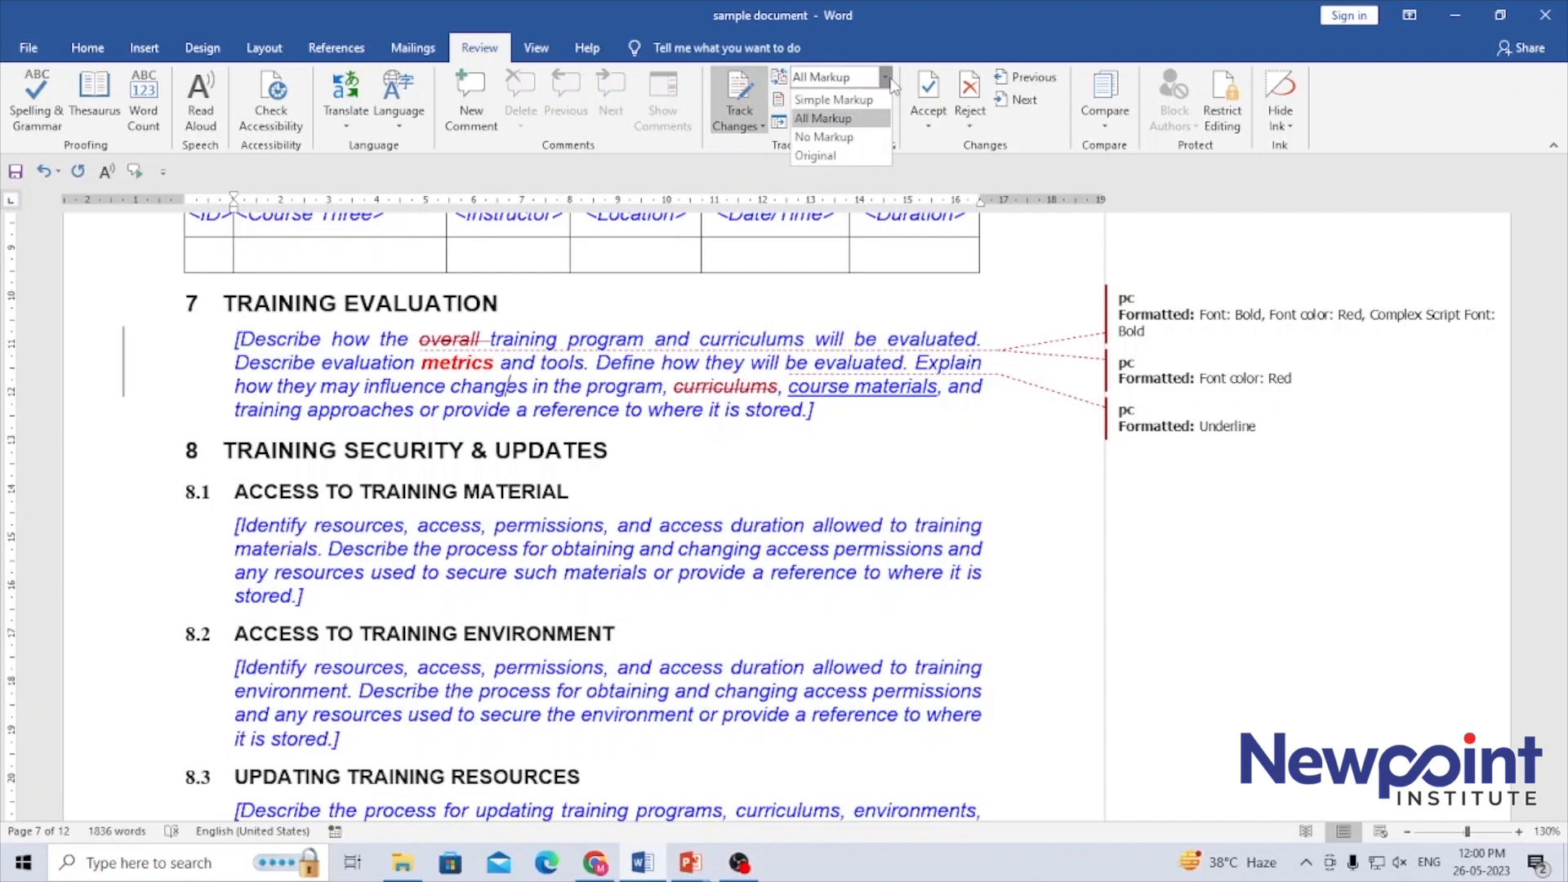
left_click(887, 79)
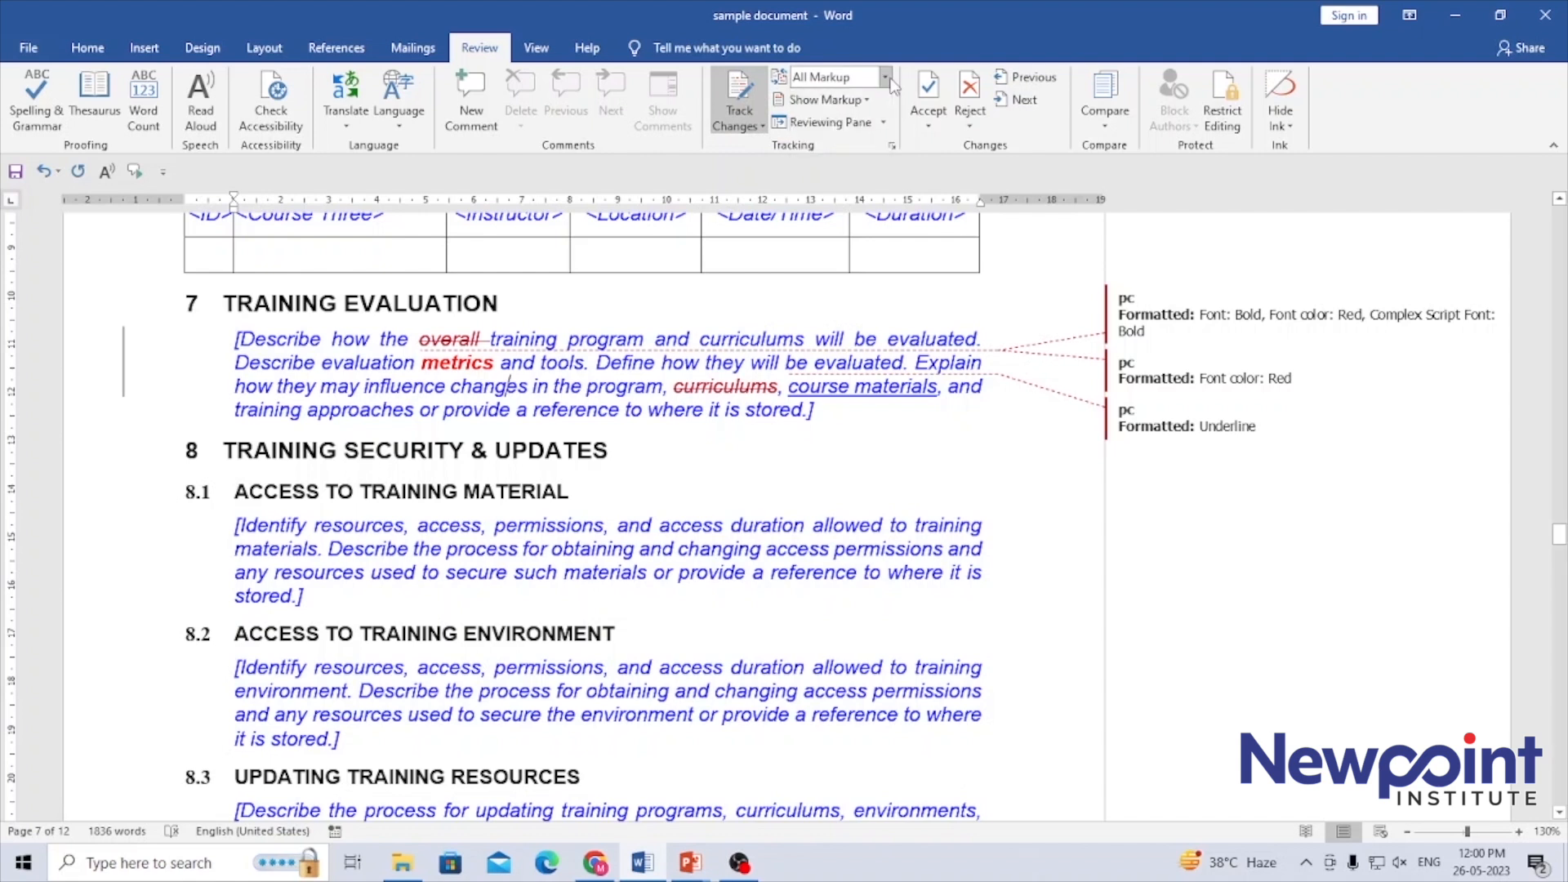
left_click(866, 99)
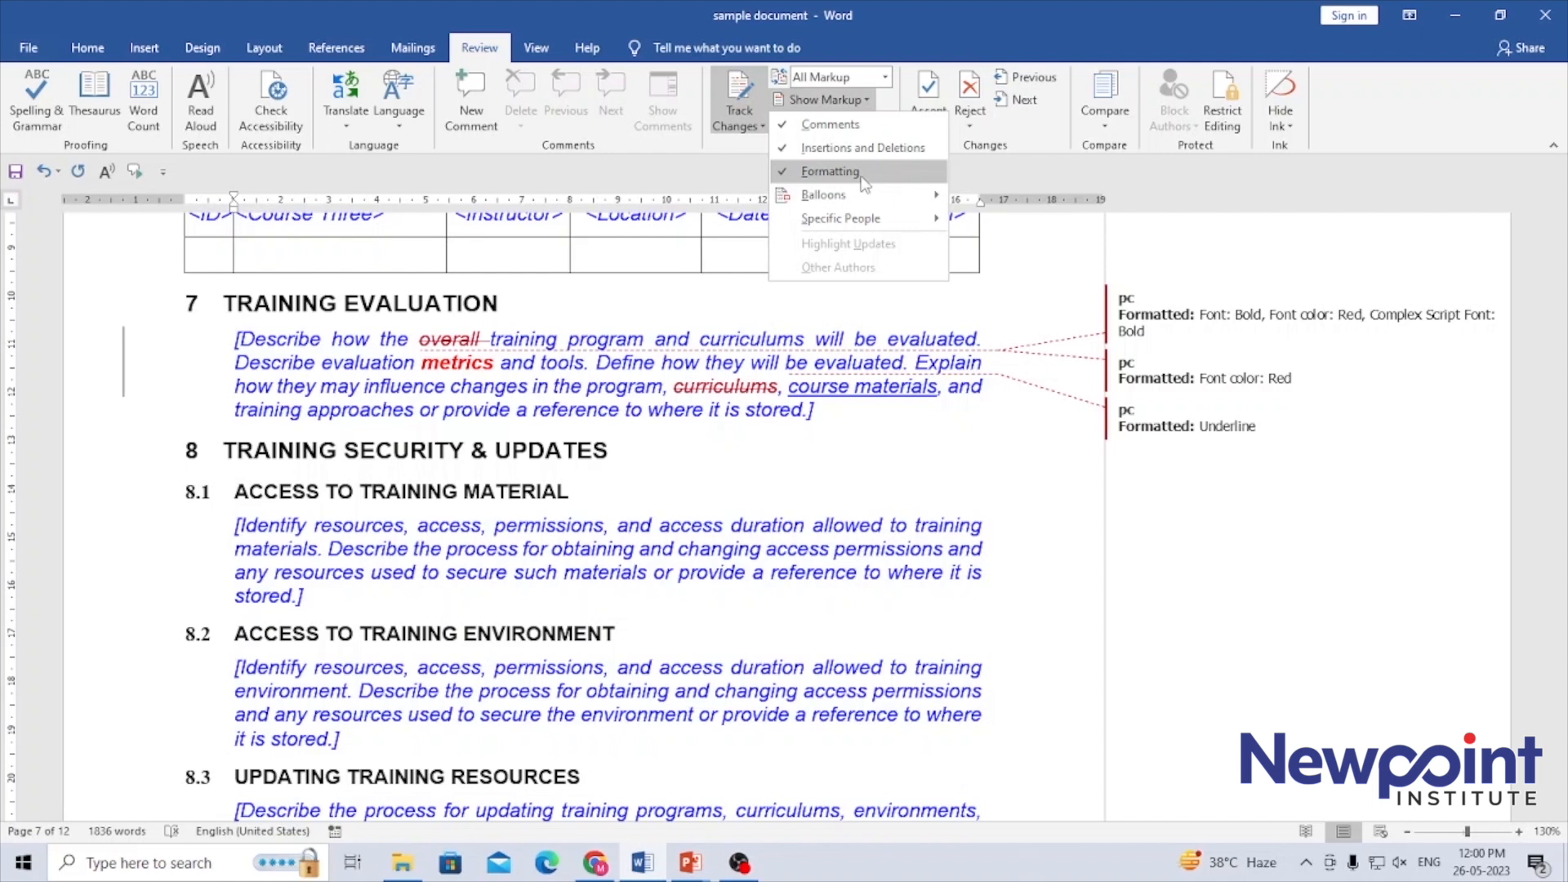
mouse_move(866, 199)
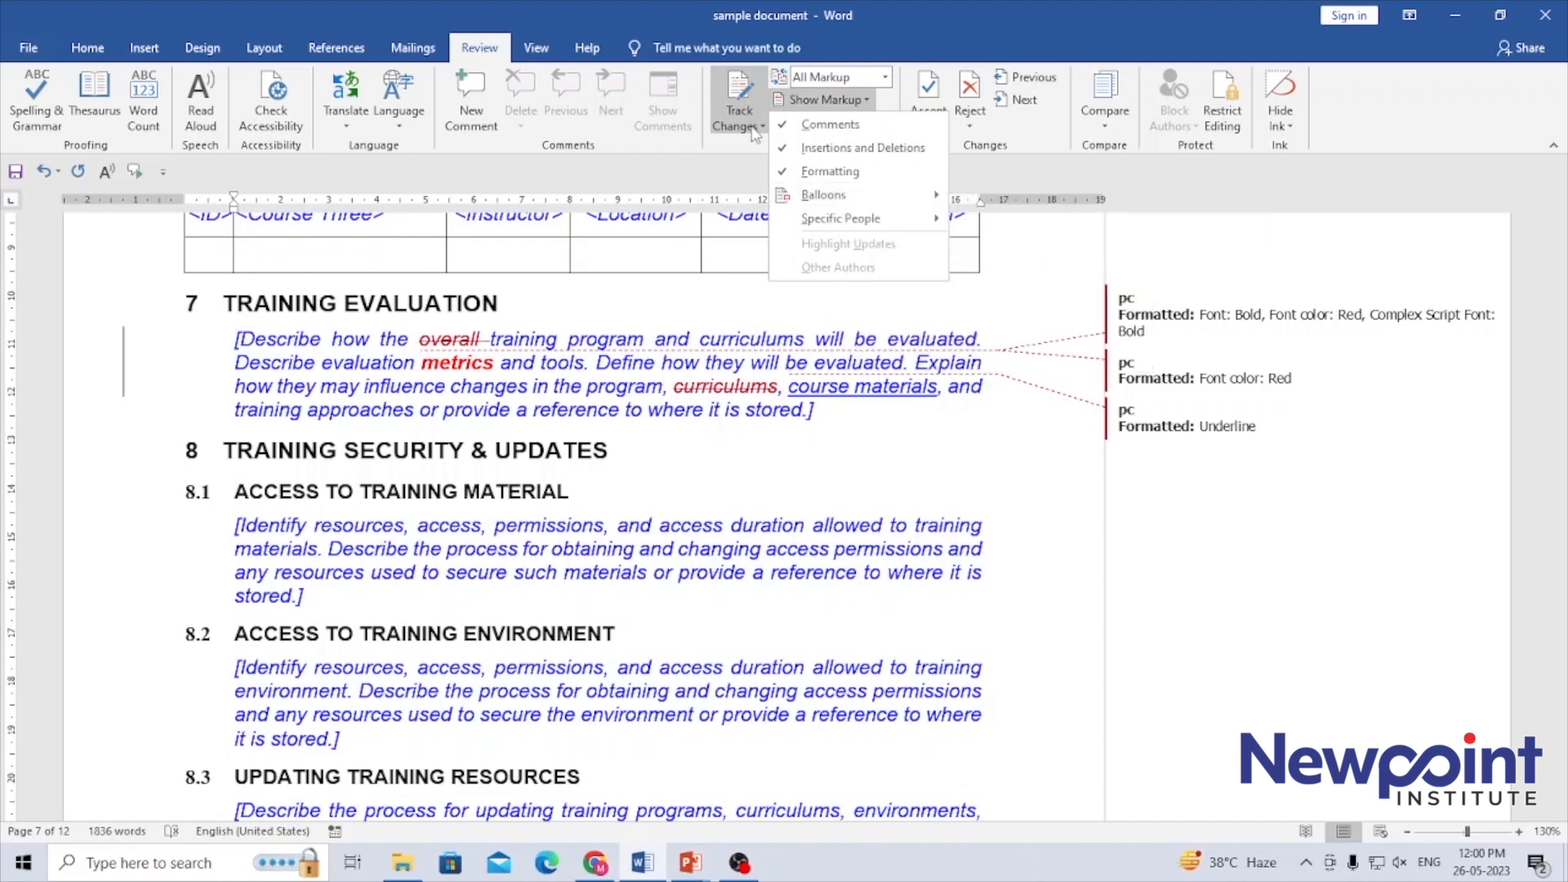
left_click(925, 9)
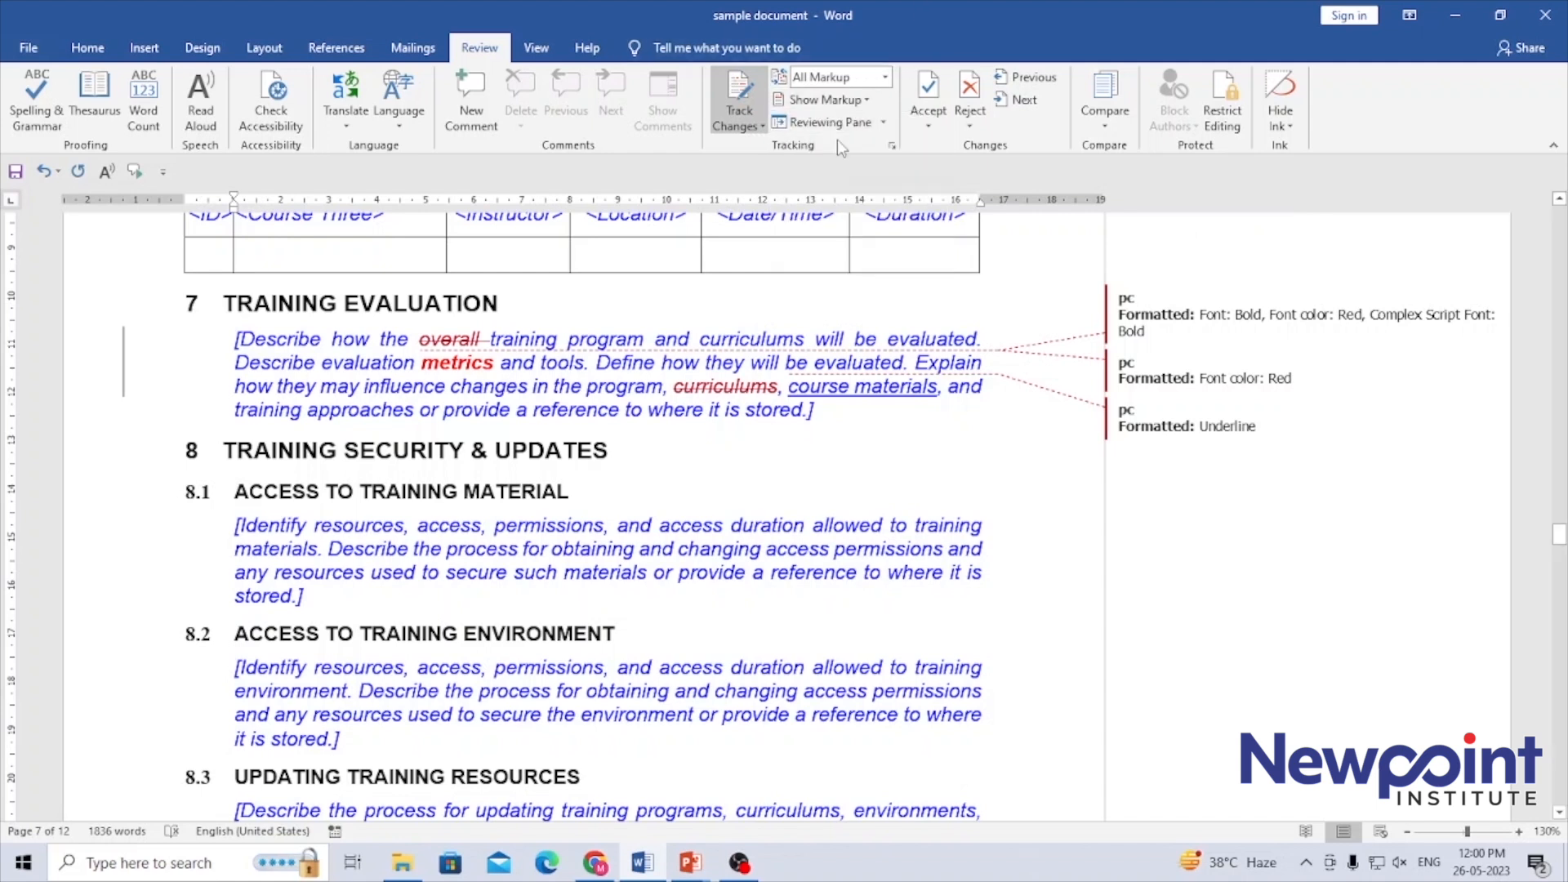
Set the markup to show revisions in balloons and inspect the change details on "course materials" and "metrics"
left_click(869, 105)
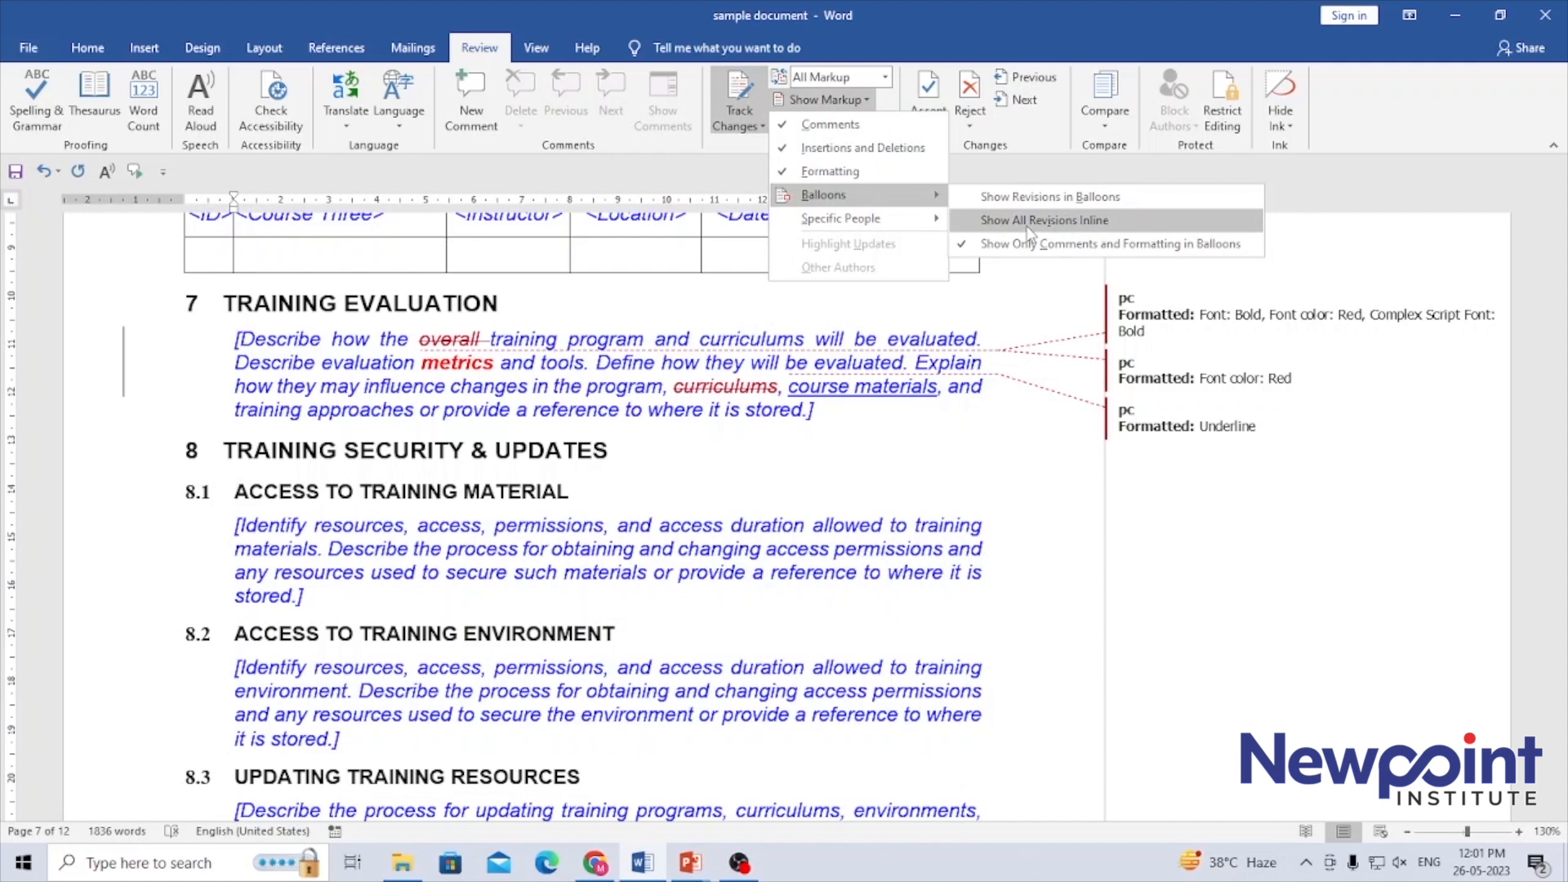
left_click(1030, 200)
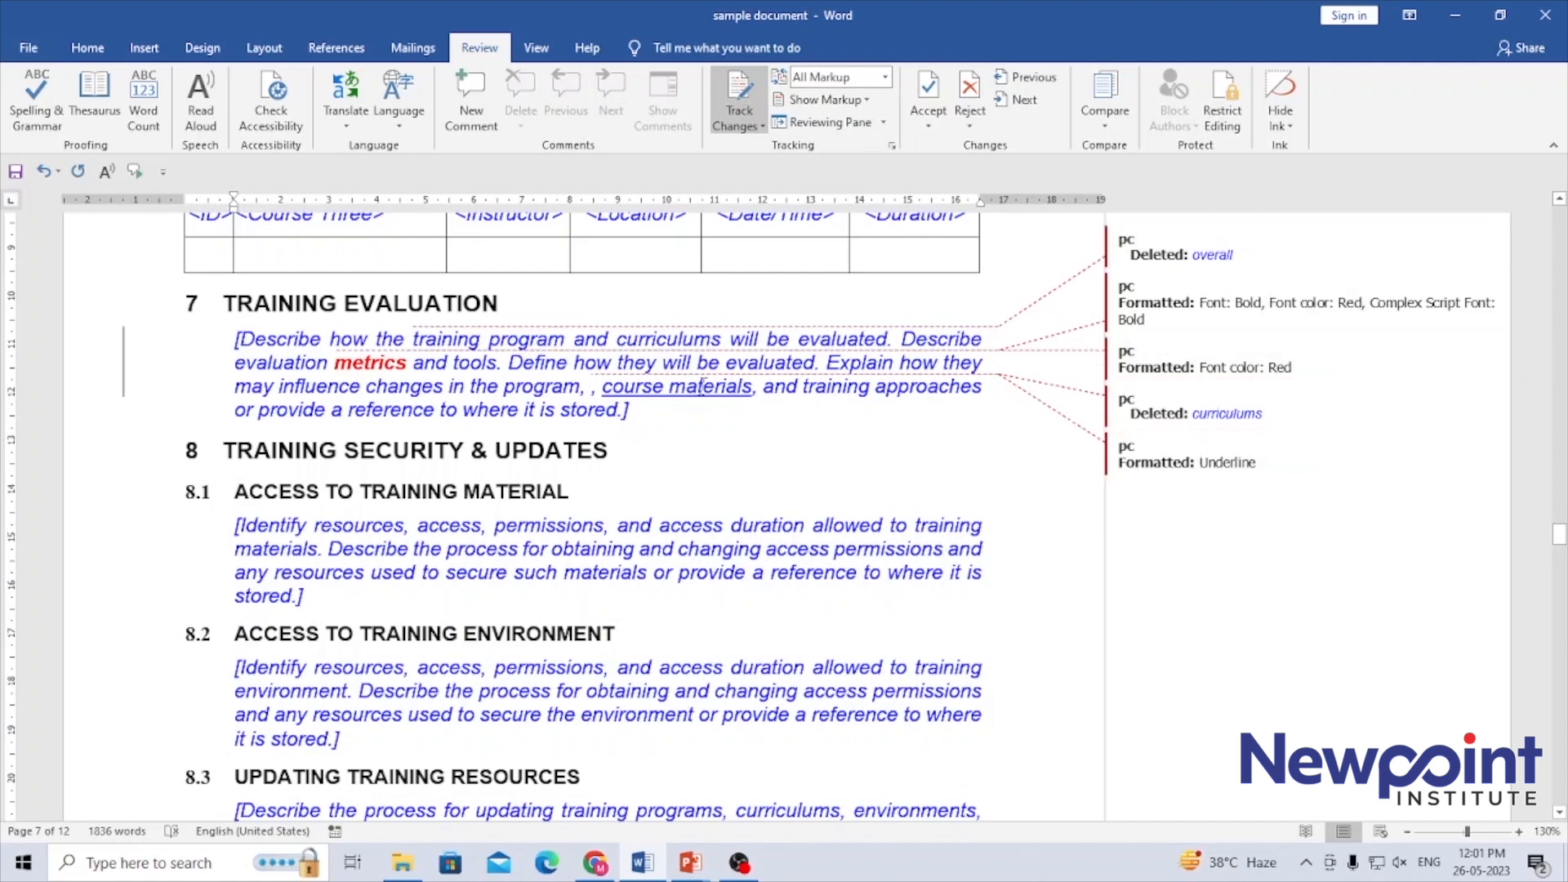
mouse_move(702, 399)
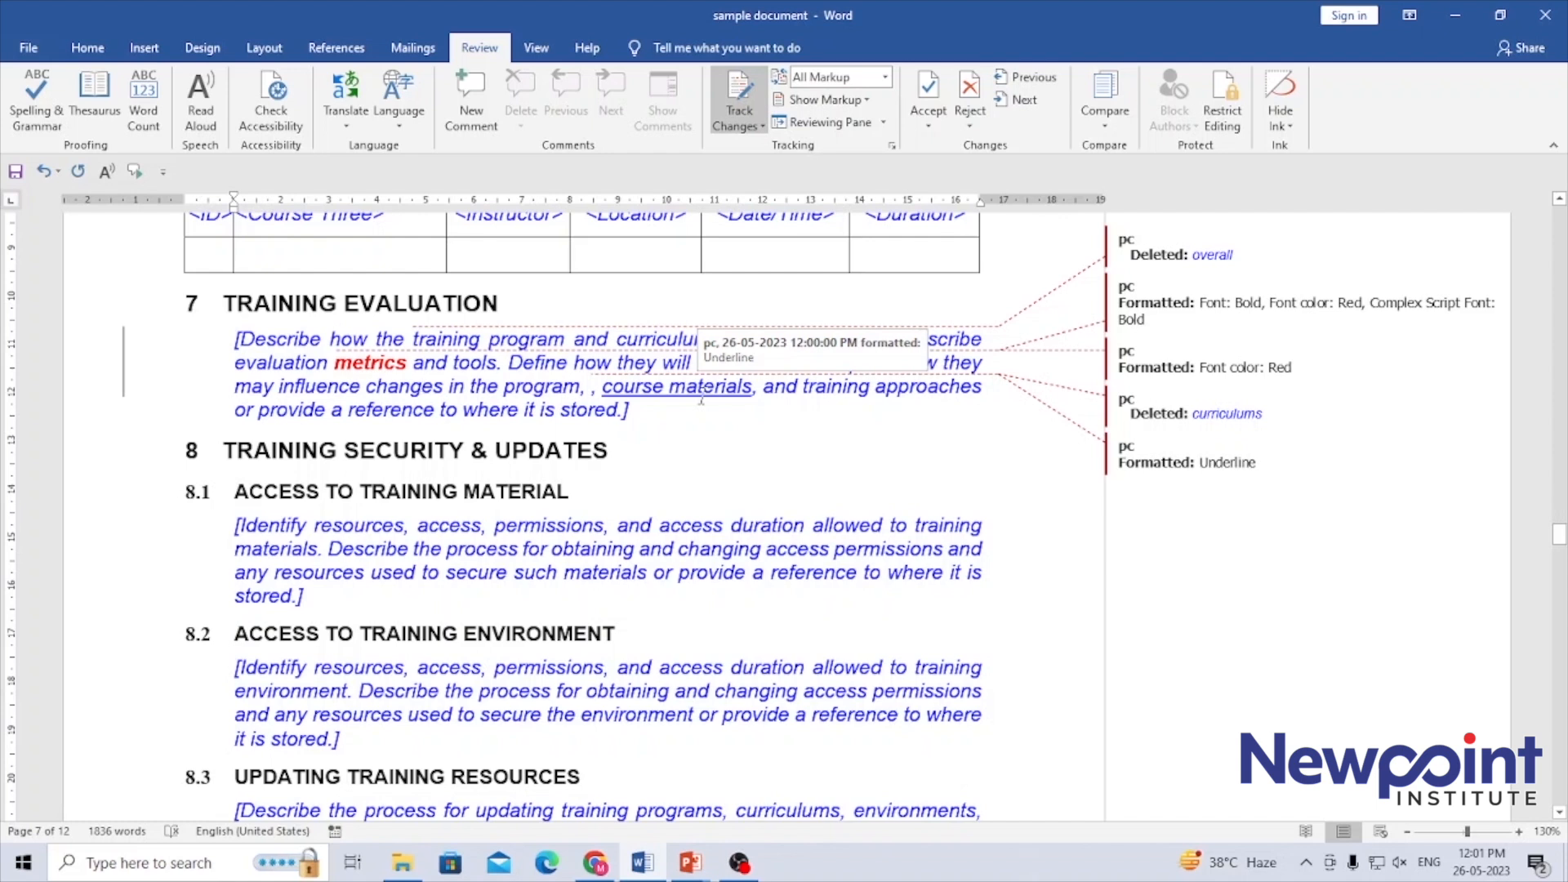
mouse_move(382, 358)
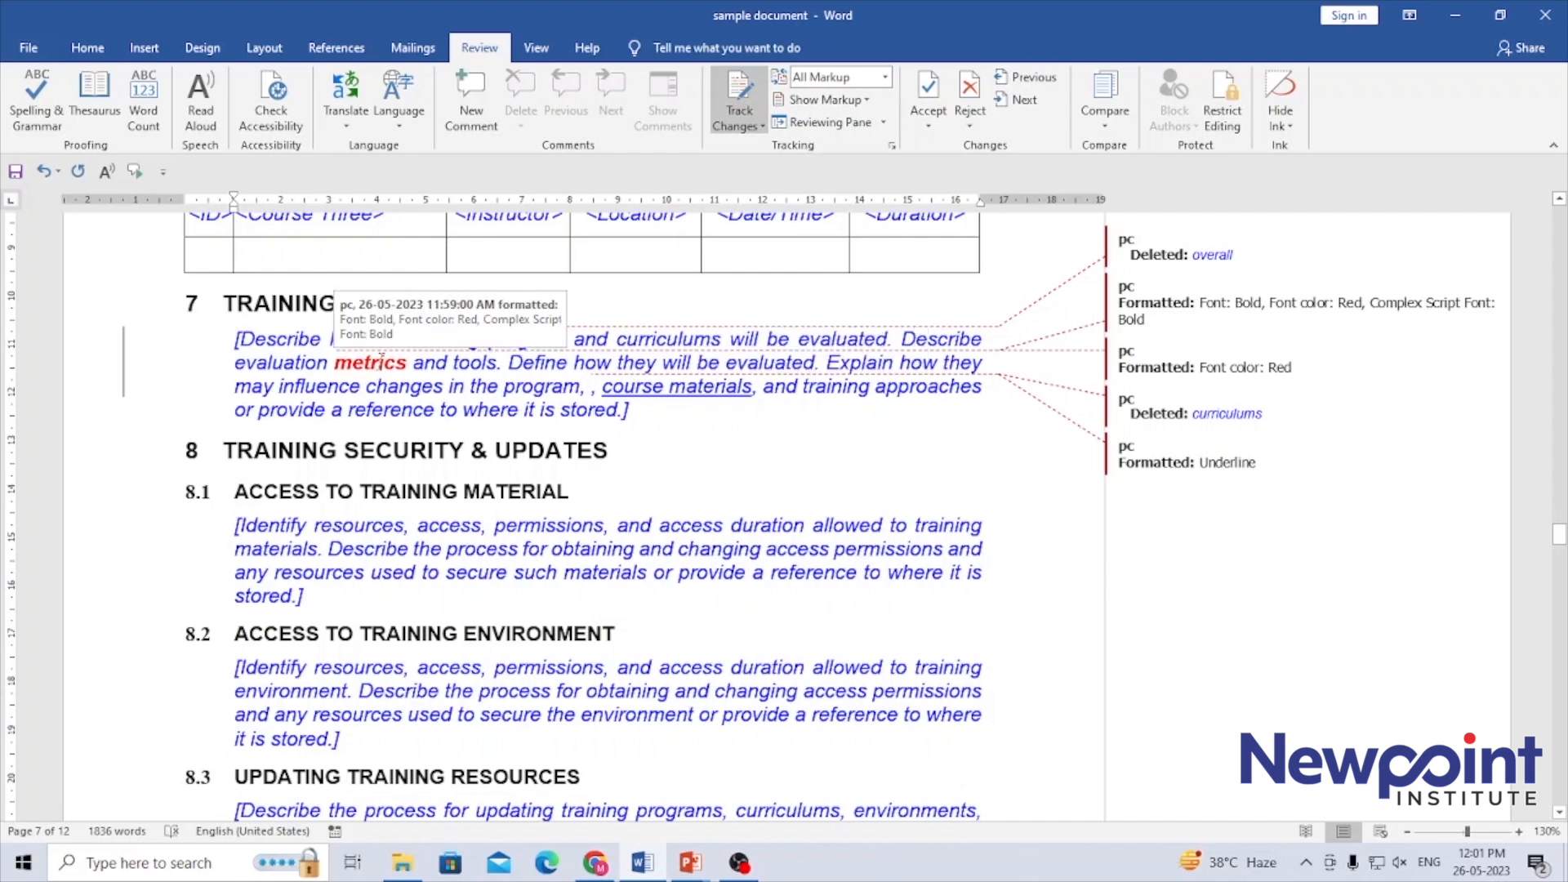
Set the markup to show all revisions inline and inspect the change details on "curriculums" and "course materials"
left_click(862, 101)
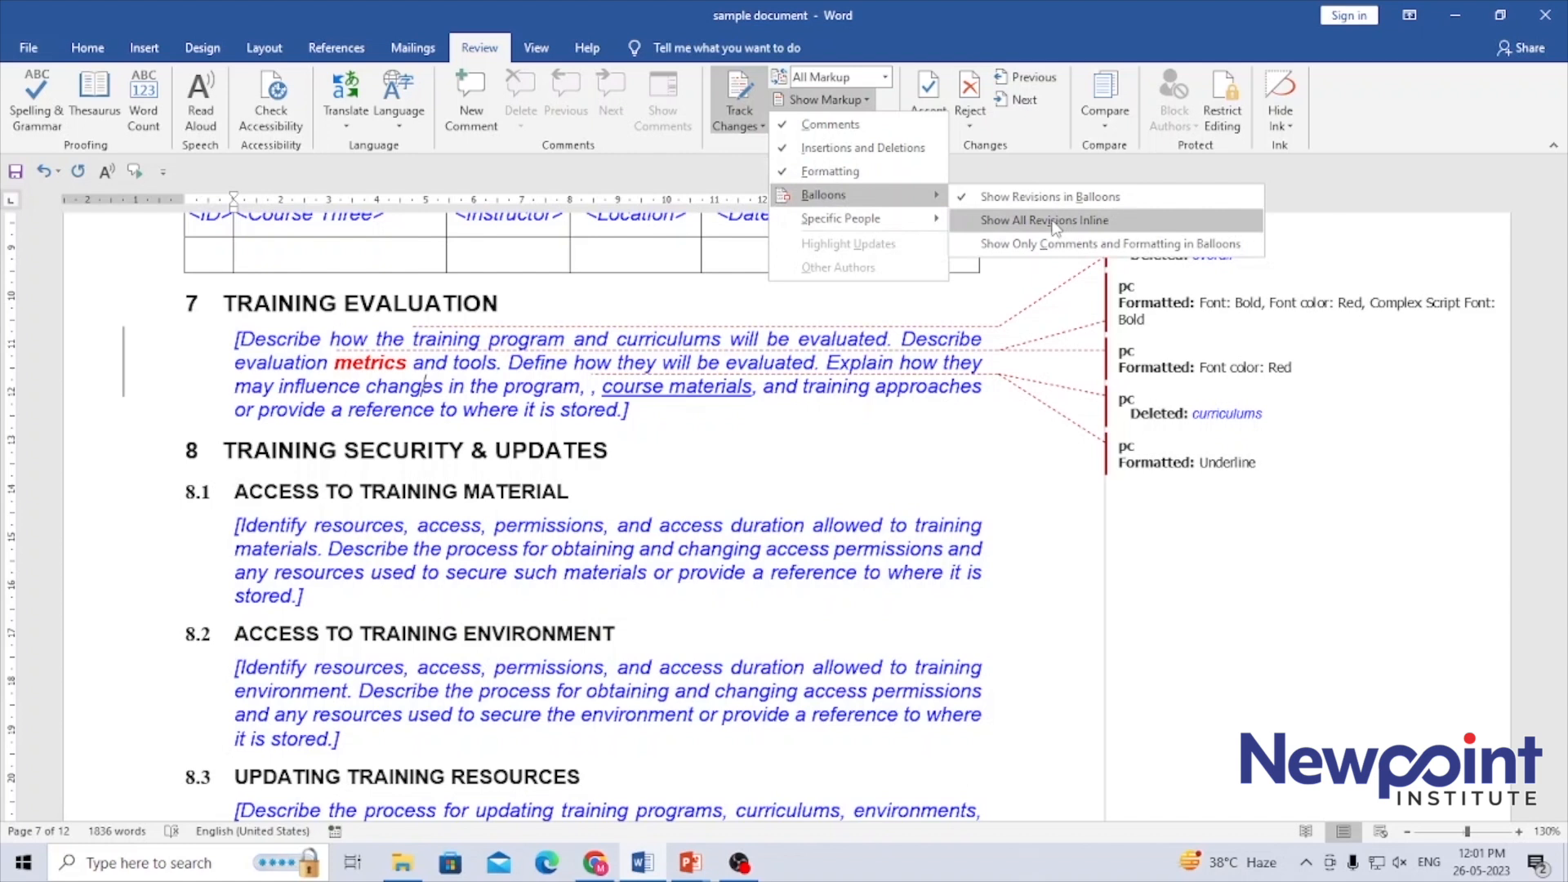
left_click(1052, 221)
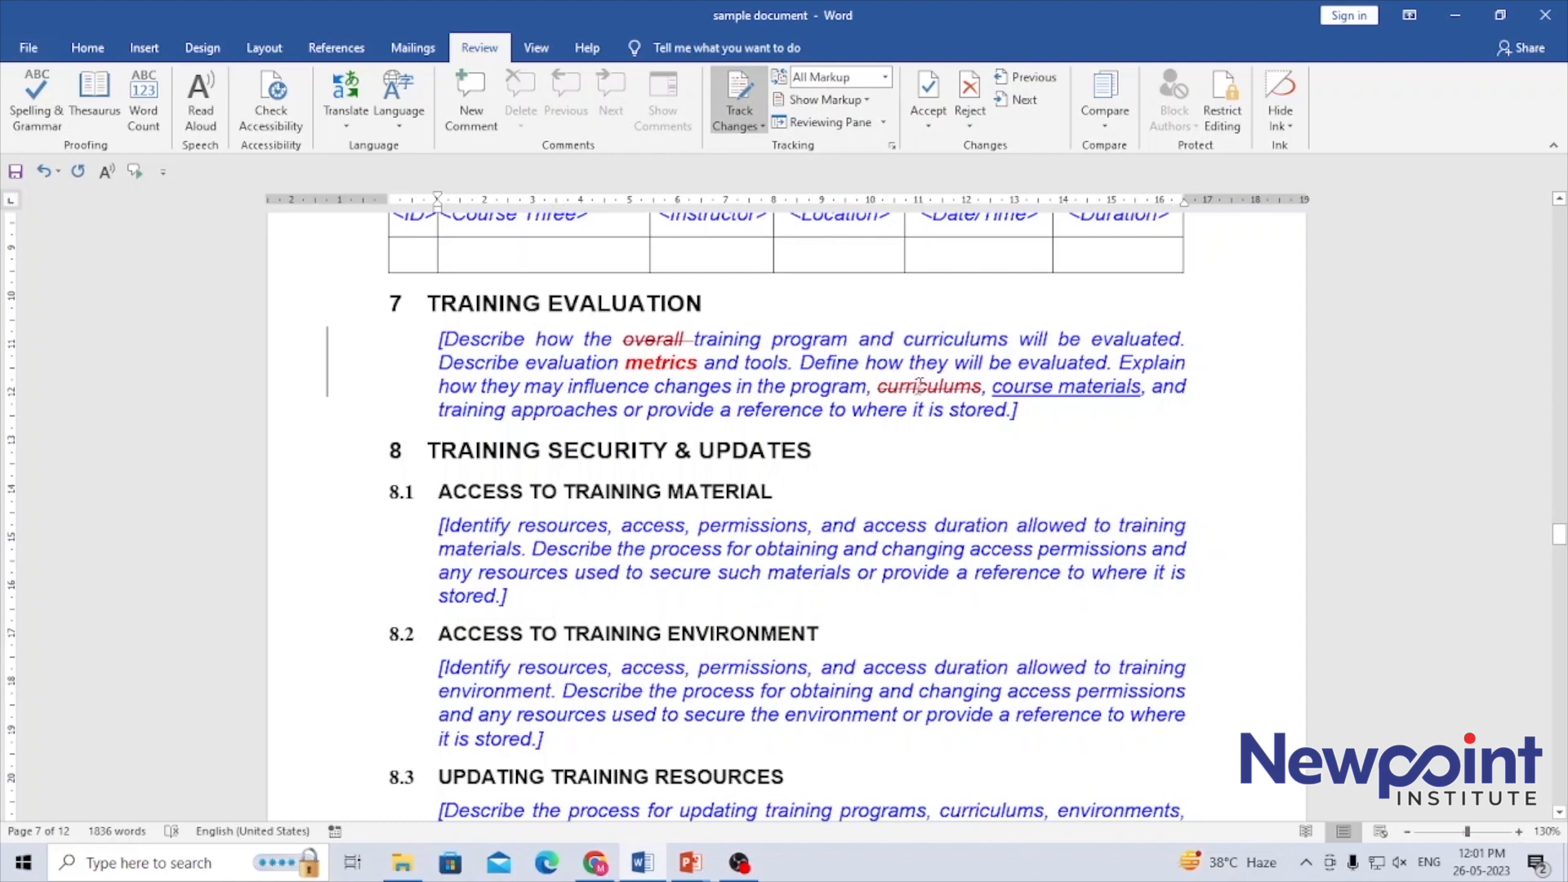
mouse_move(920, 386)
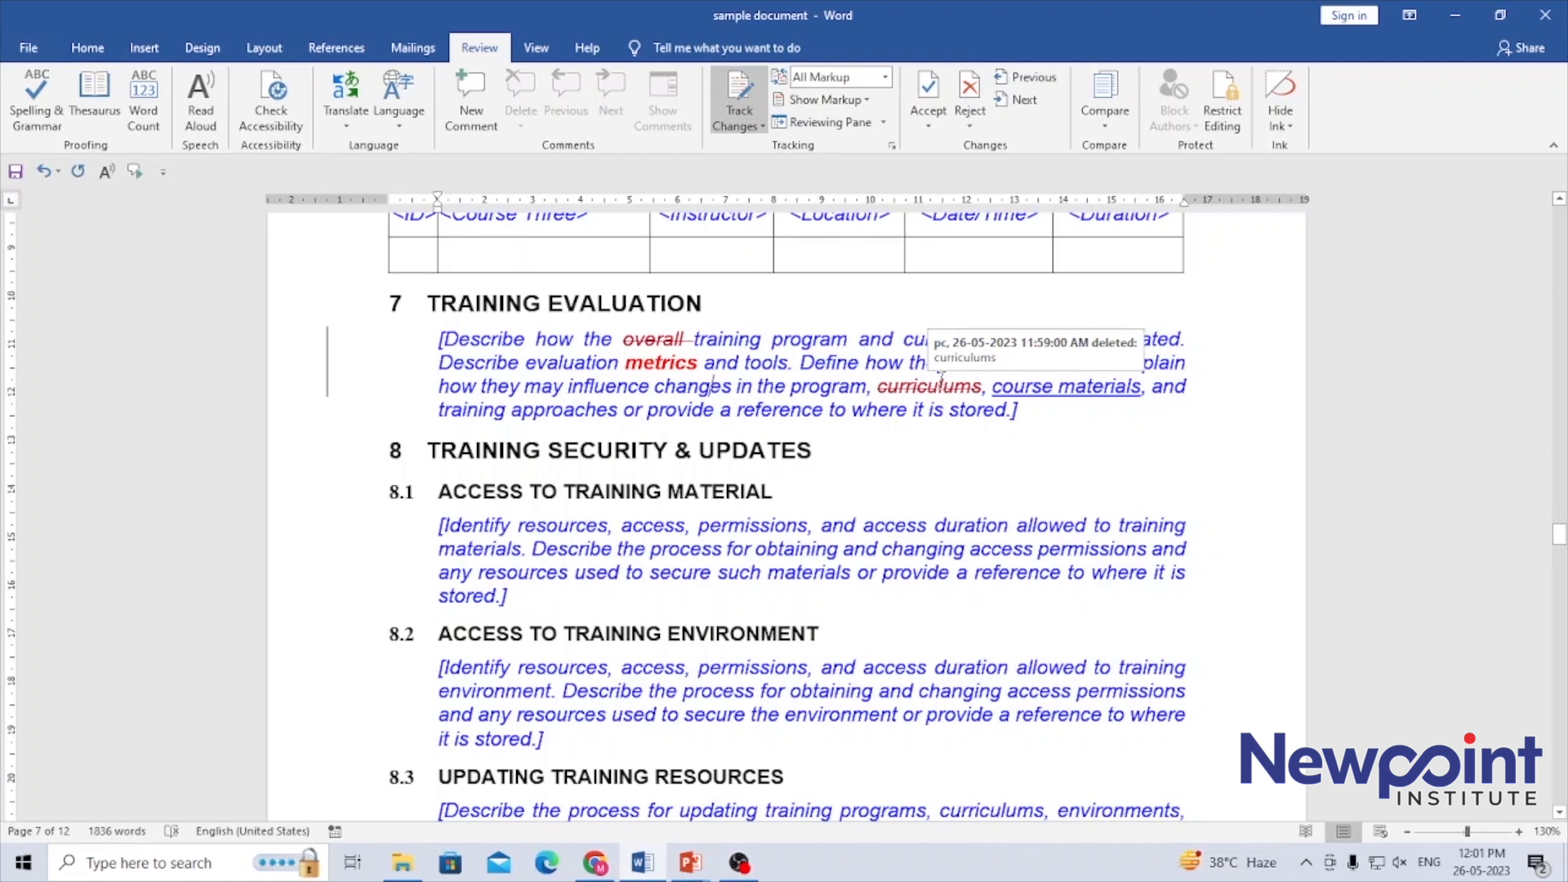
mouse_move(1078, 393)
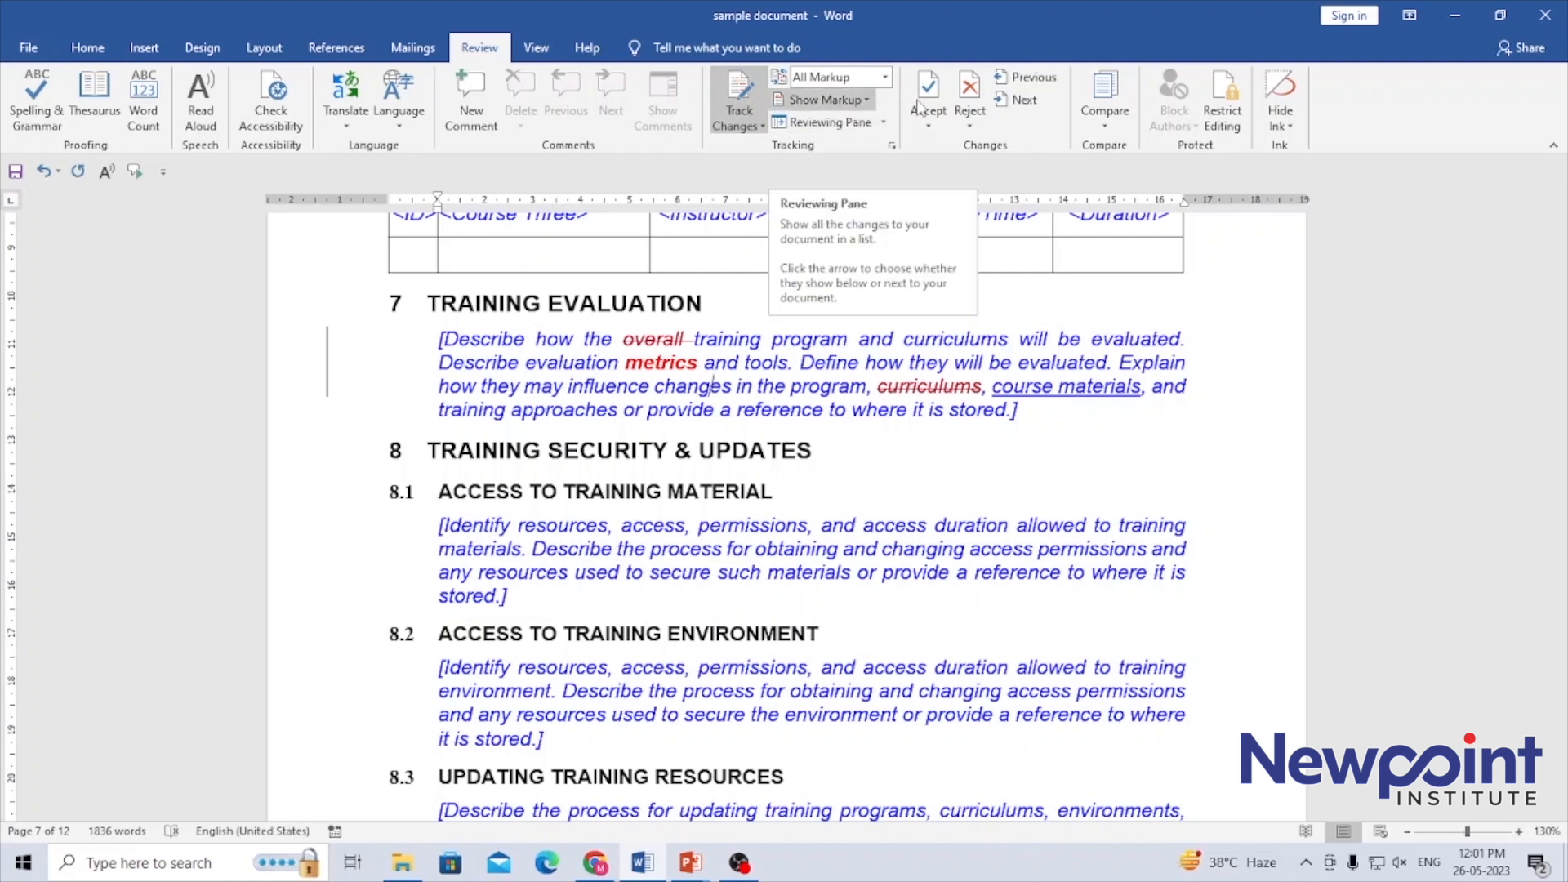
Switch the review display of the document to Original
left_click(887, 79)
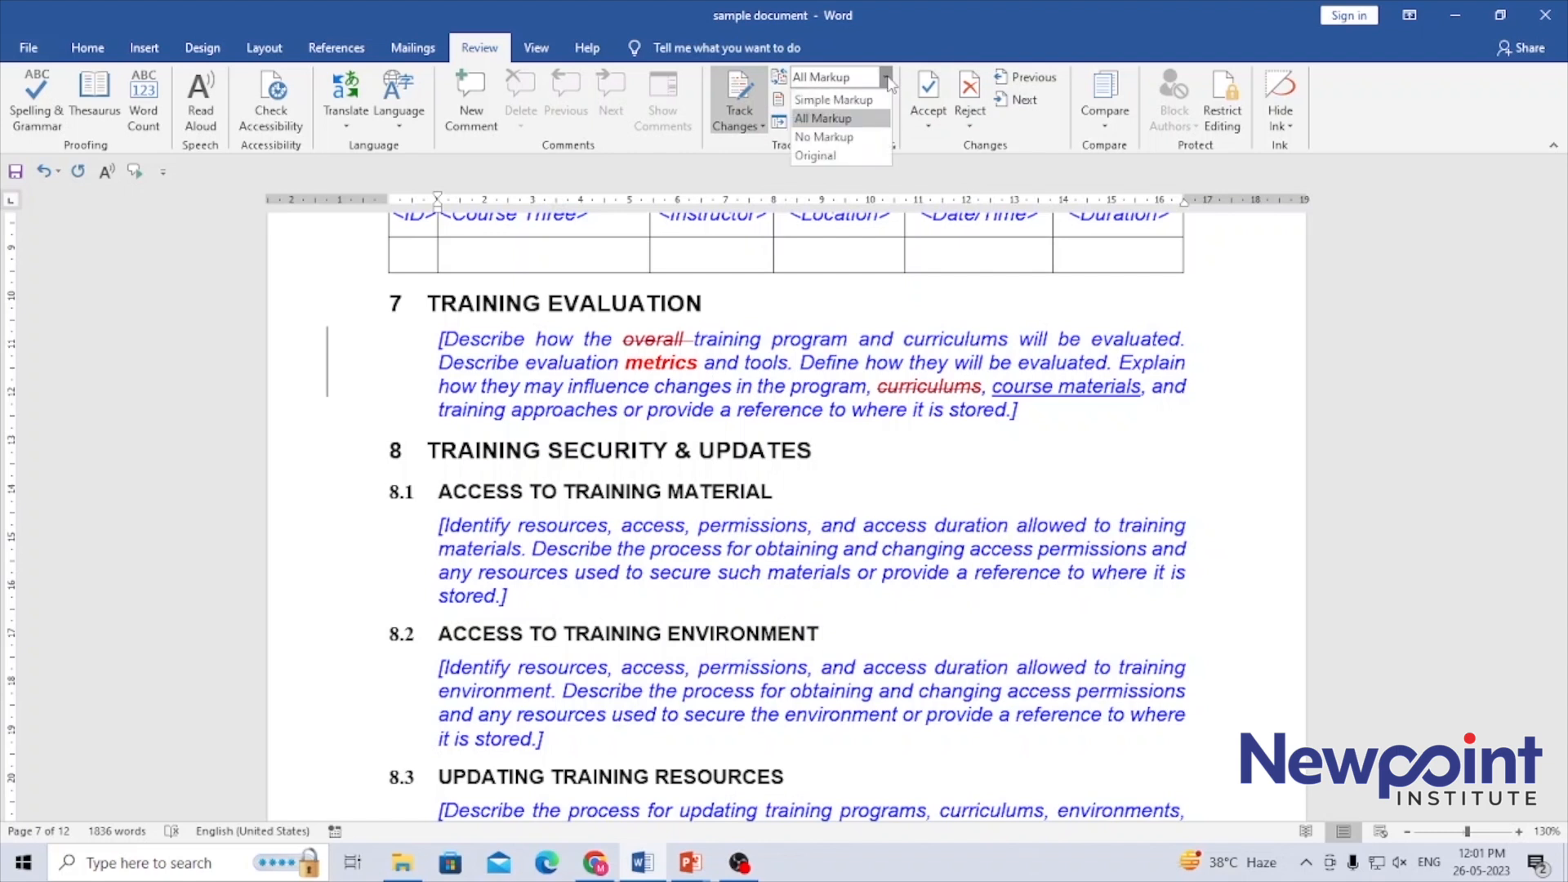
left_click(844, 157)
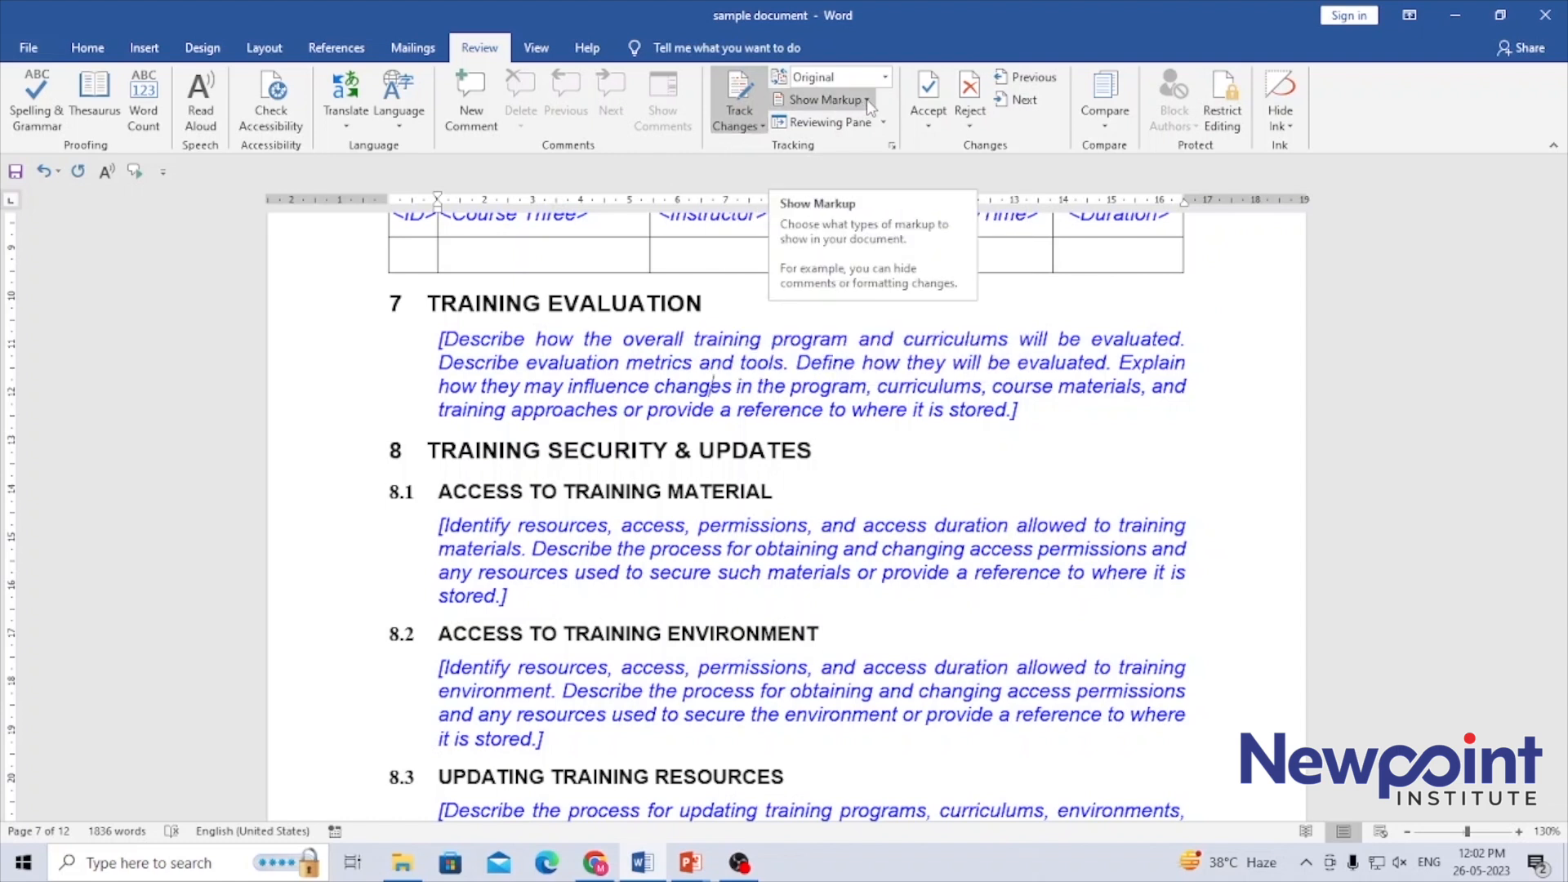
Set the markup to show revisions in balloons and switch the document's review display to All Markup
left_click(828, 99)
left_click(884, 76)
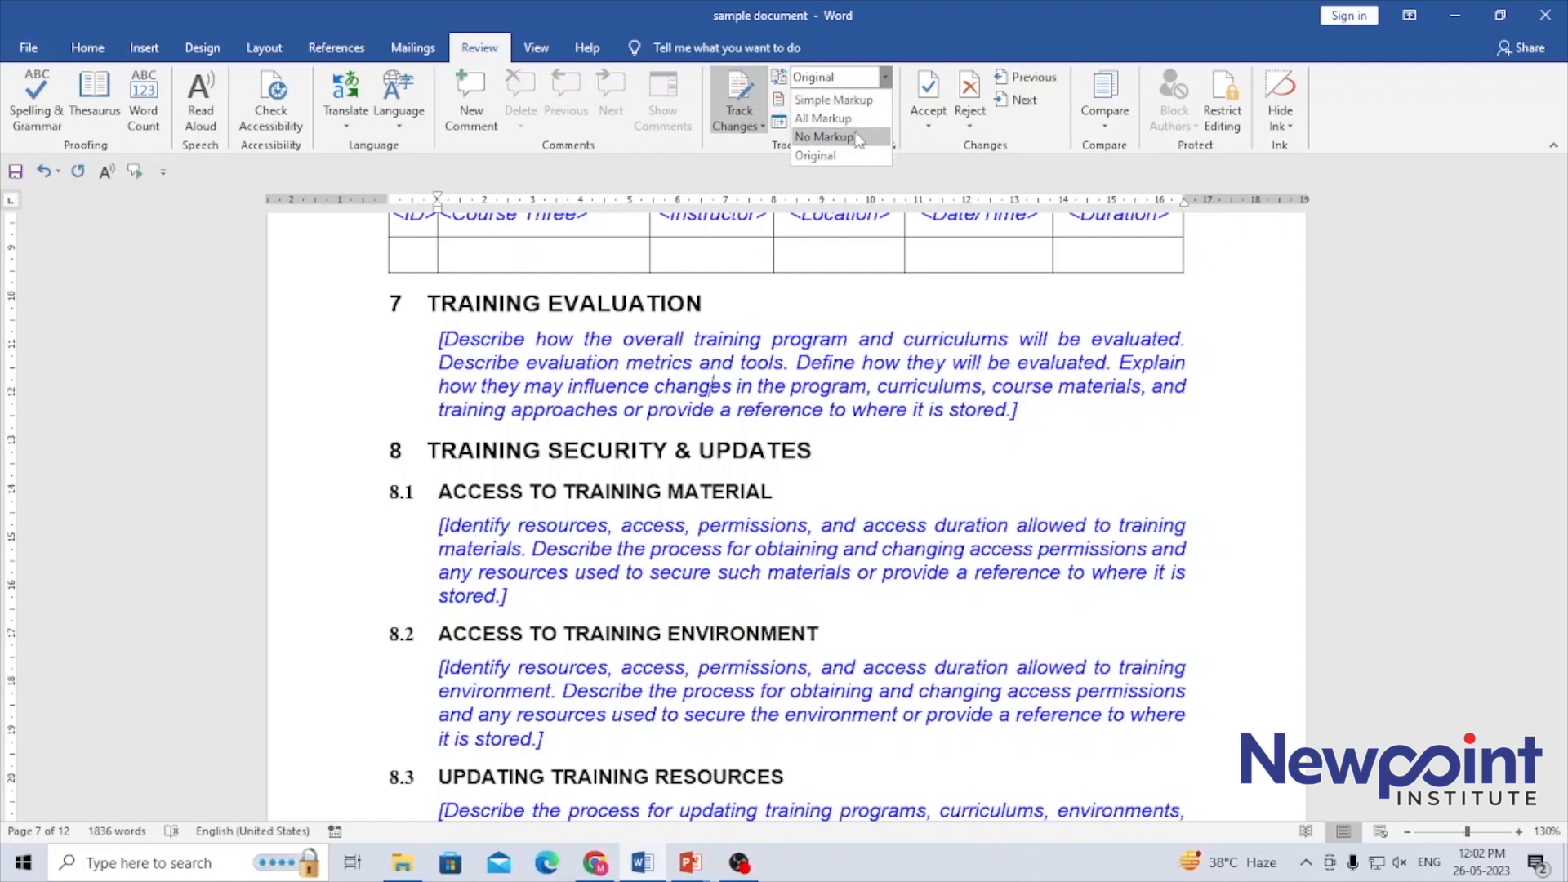
left_click(894, 15)
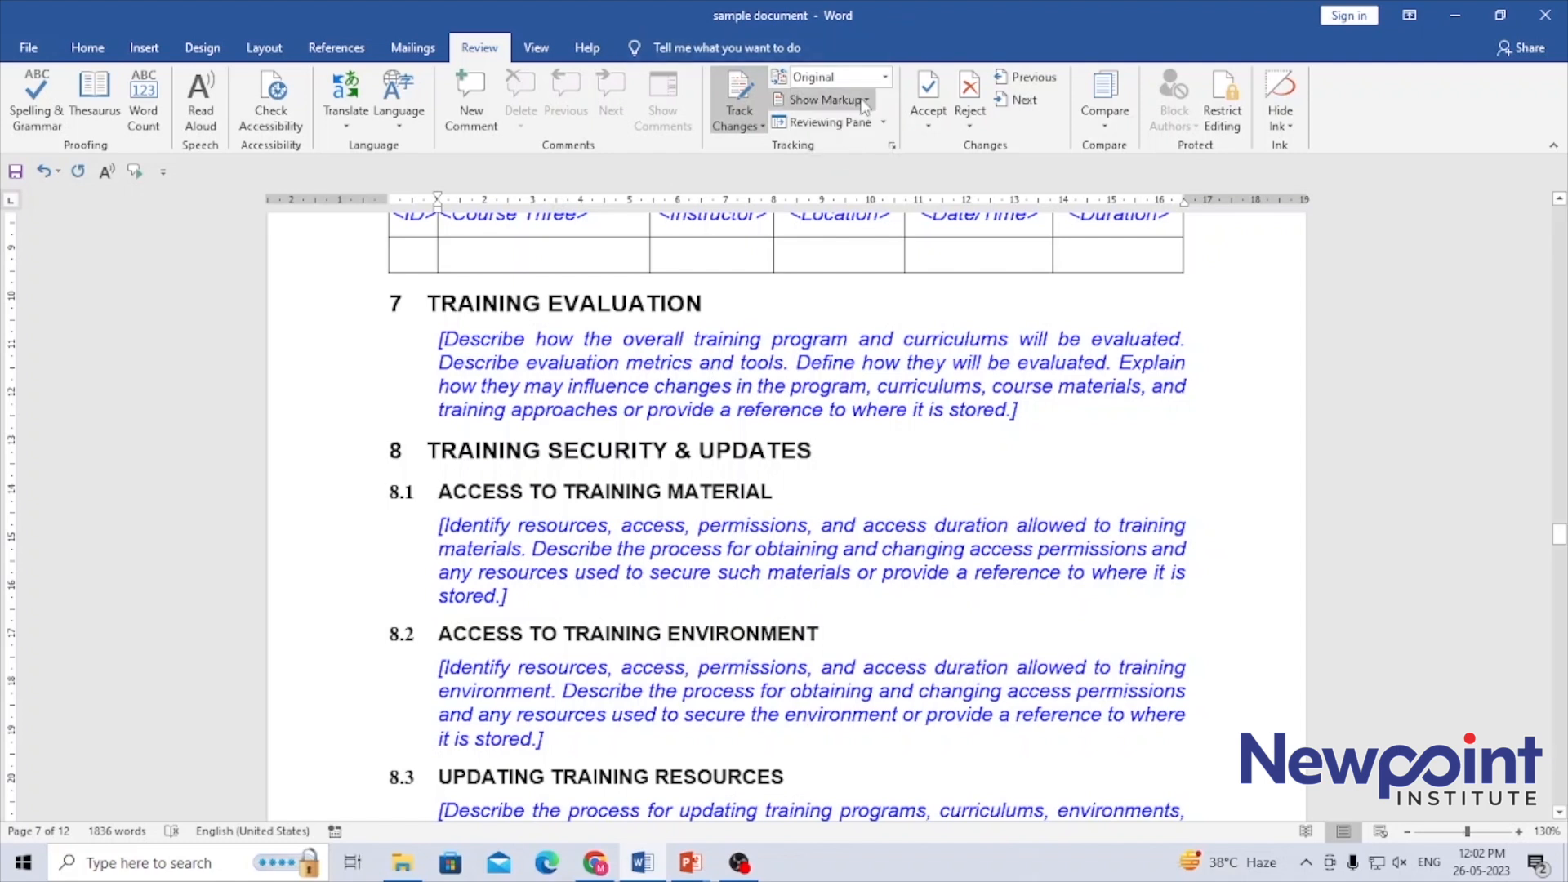
left_click(828, 99)
mouse_move(858, 207)
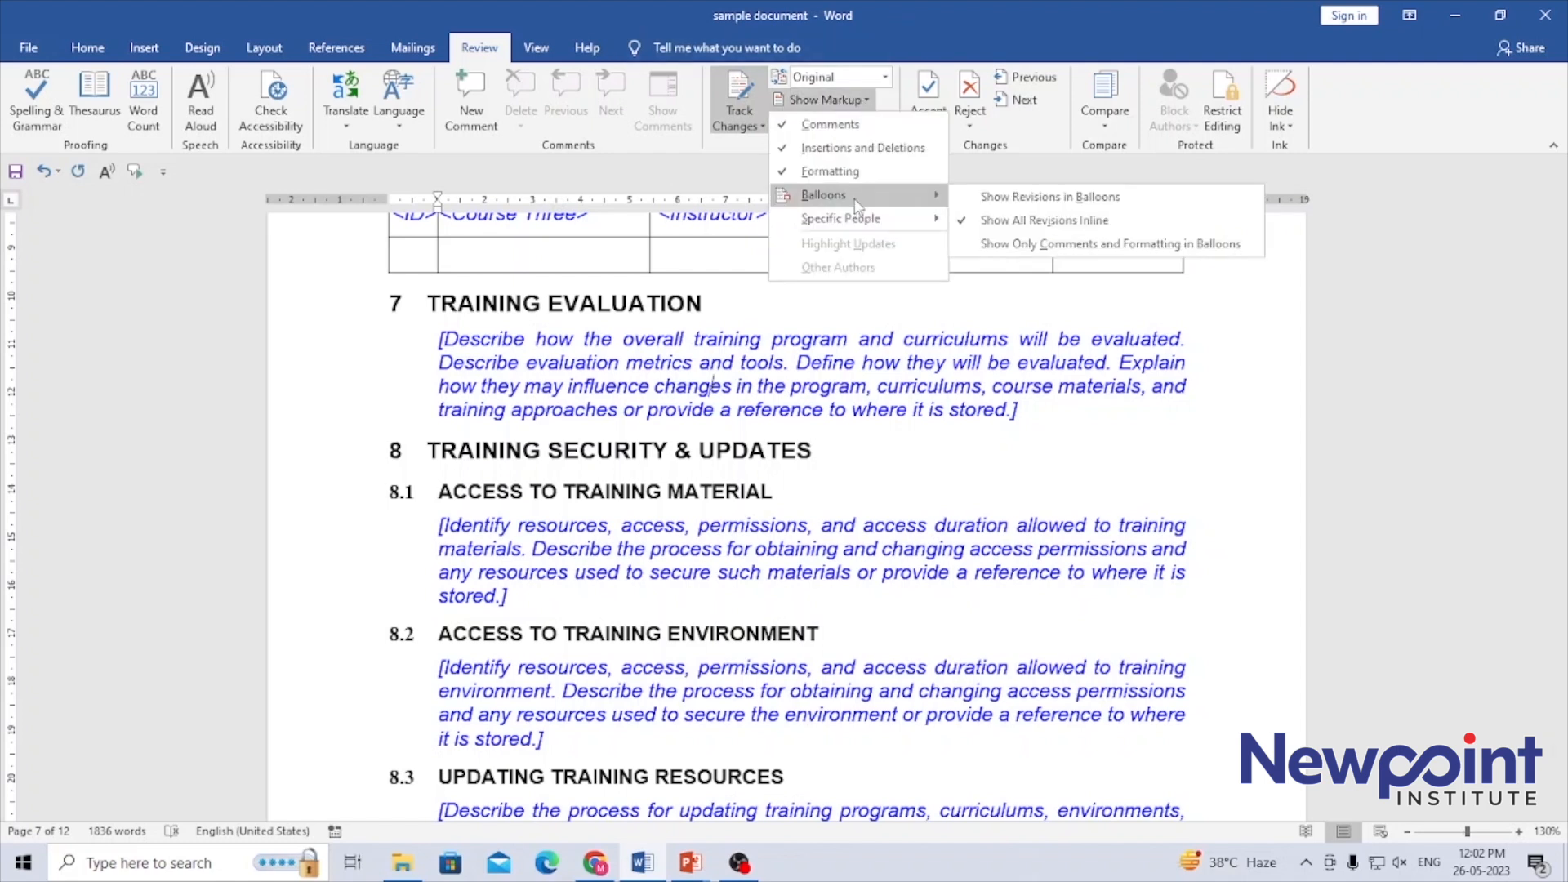
left_click(1084, 199)
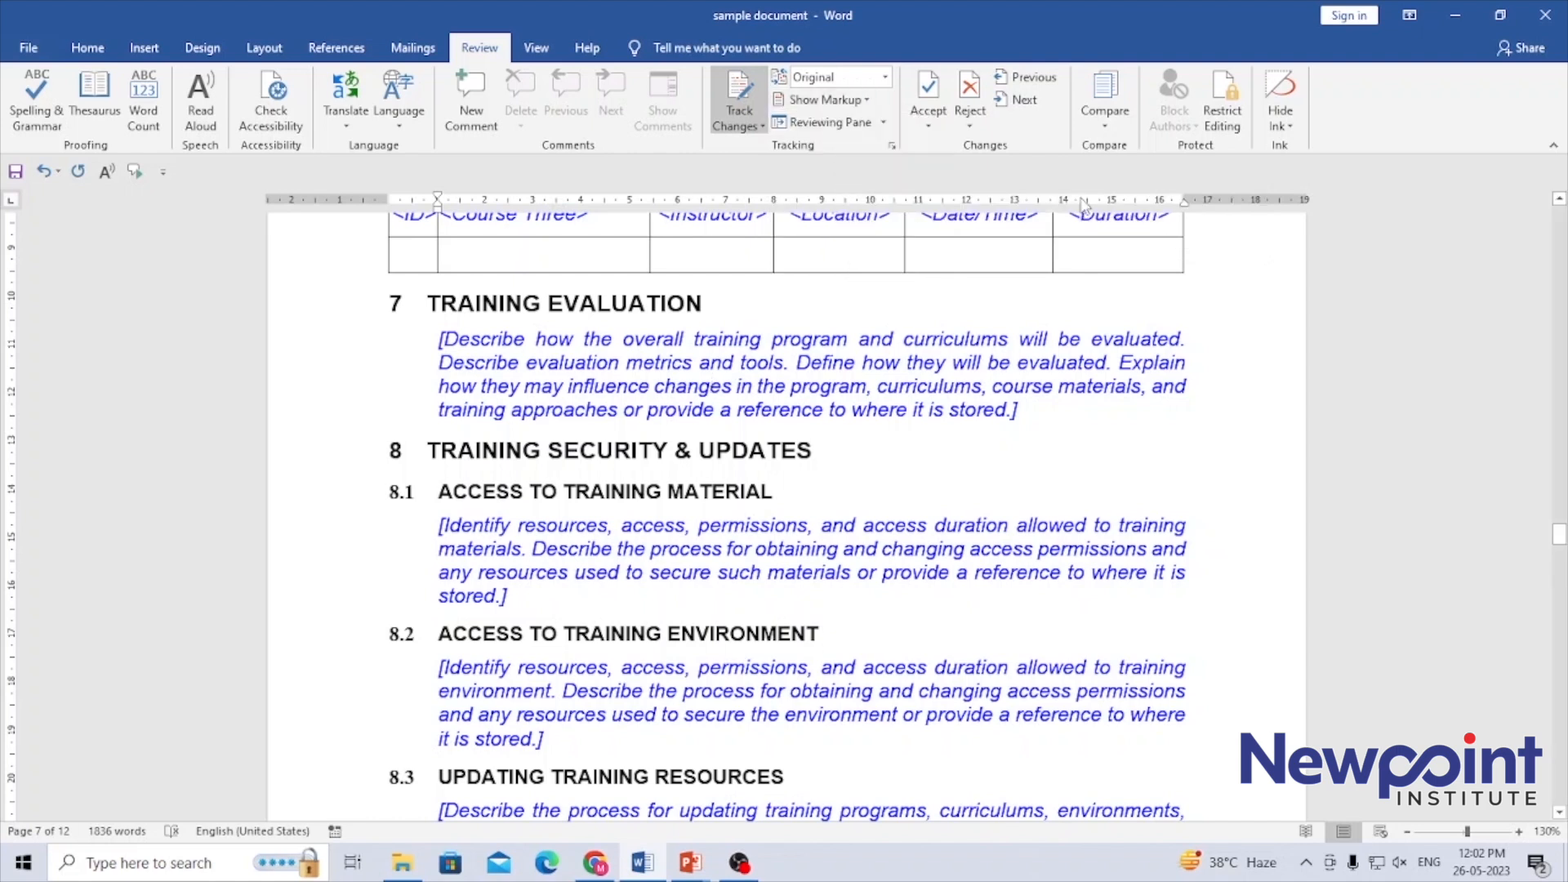
left_click(885, 76)
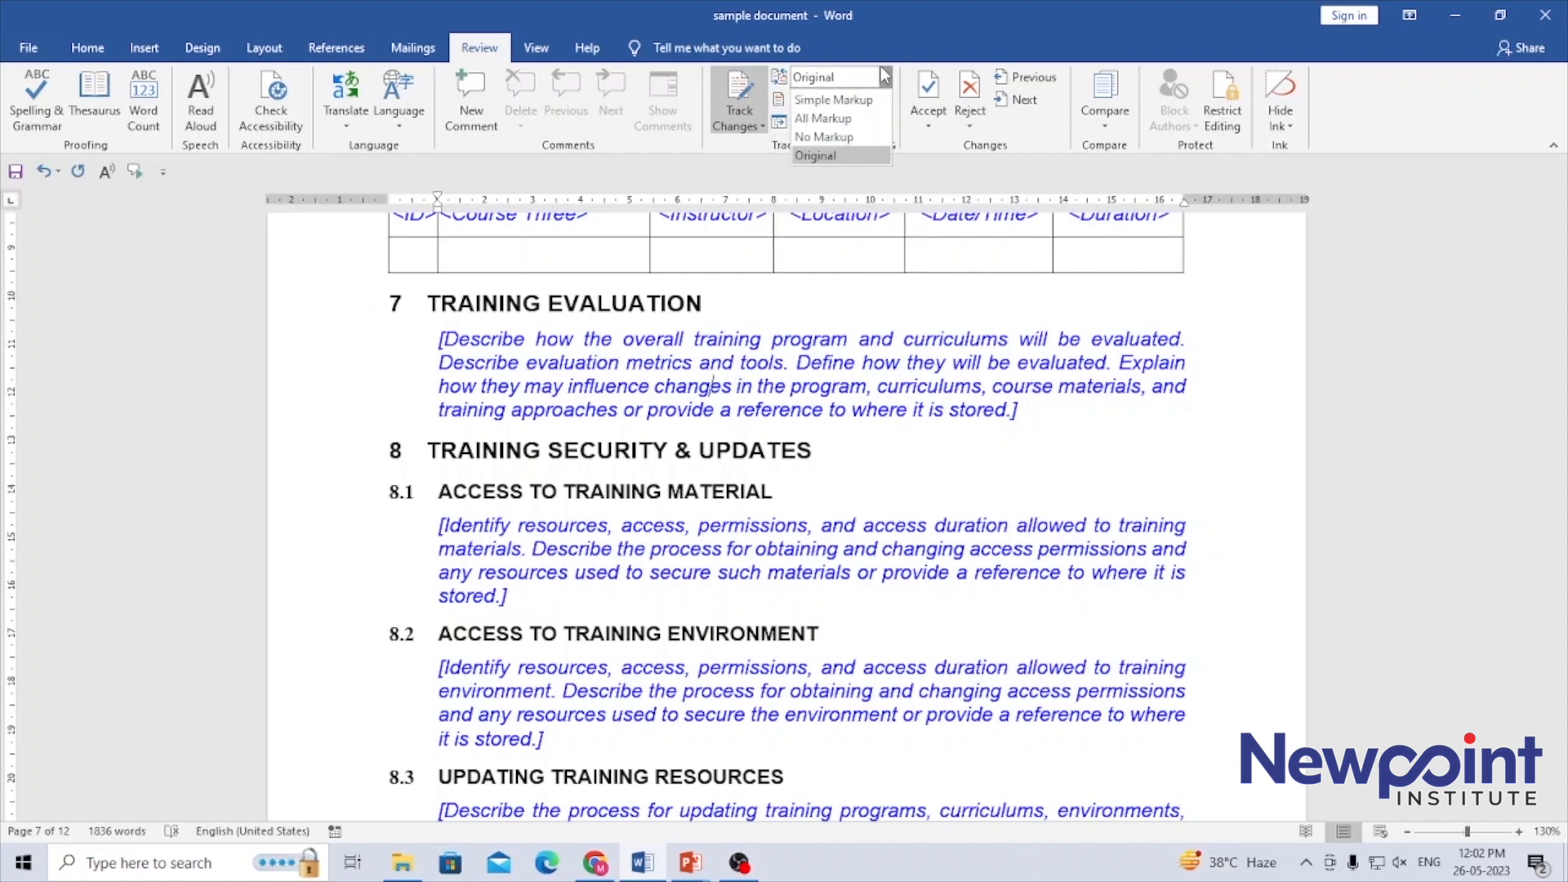
left_click(822, 119)
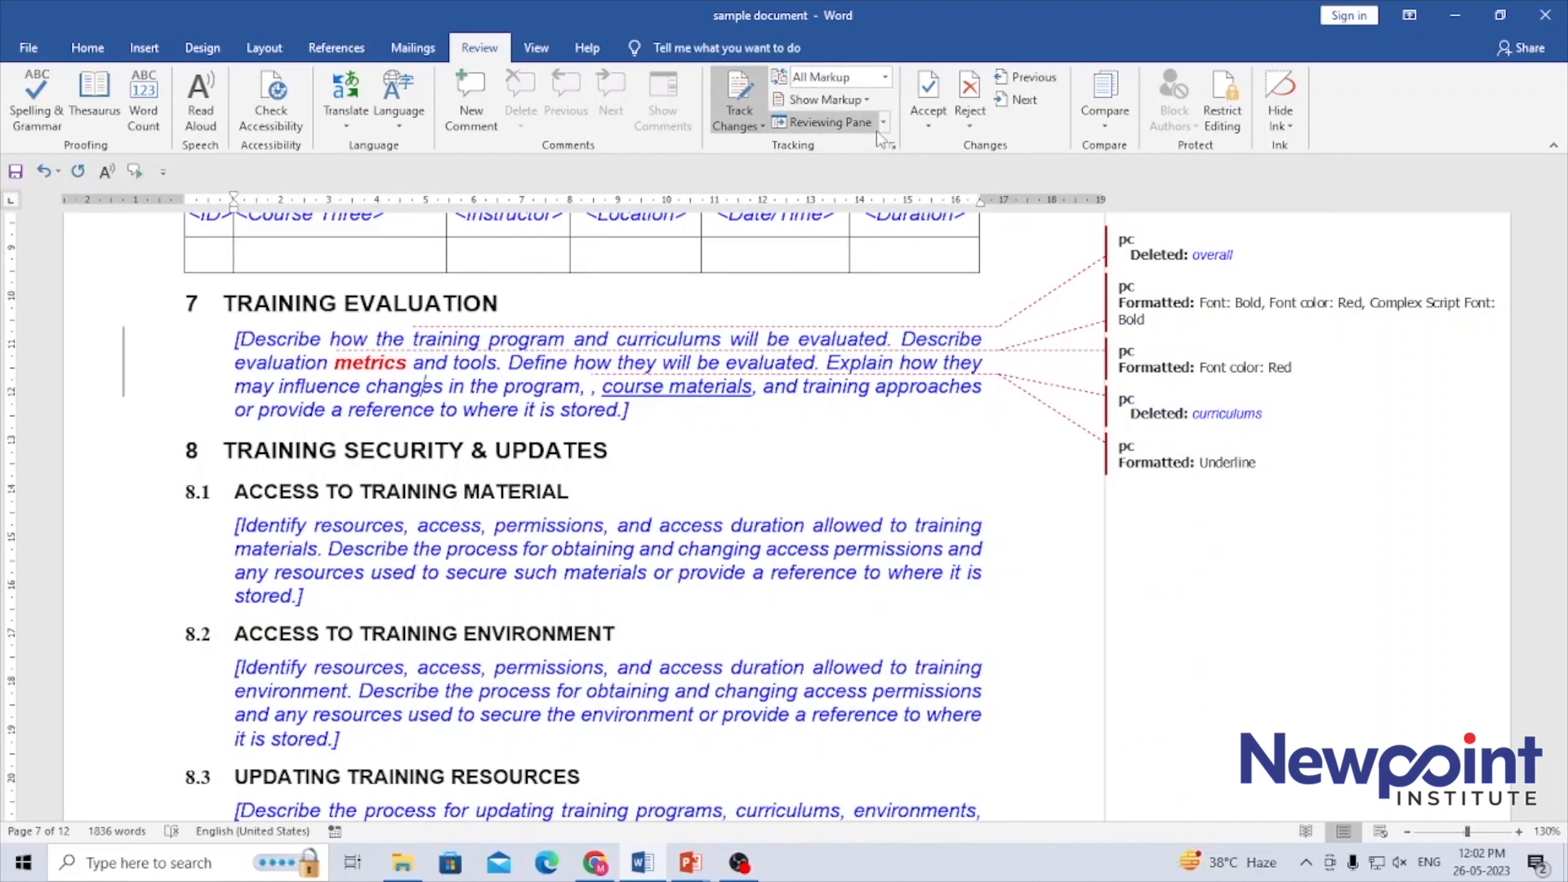
Examine the list of revisions in the Reviewing Pane, close it, and check its vertical and horizontal layout options
left_click(831, 121)
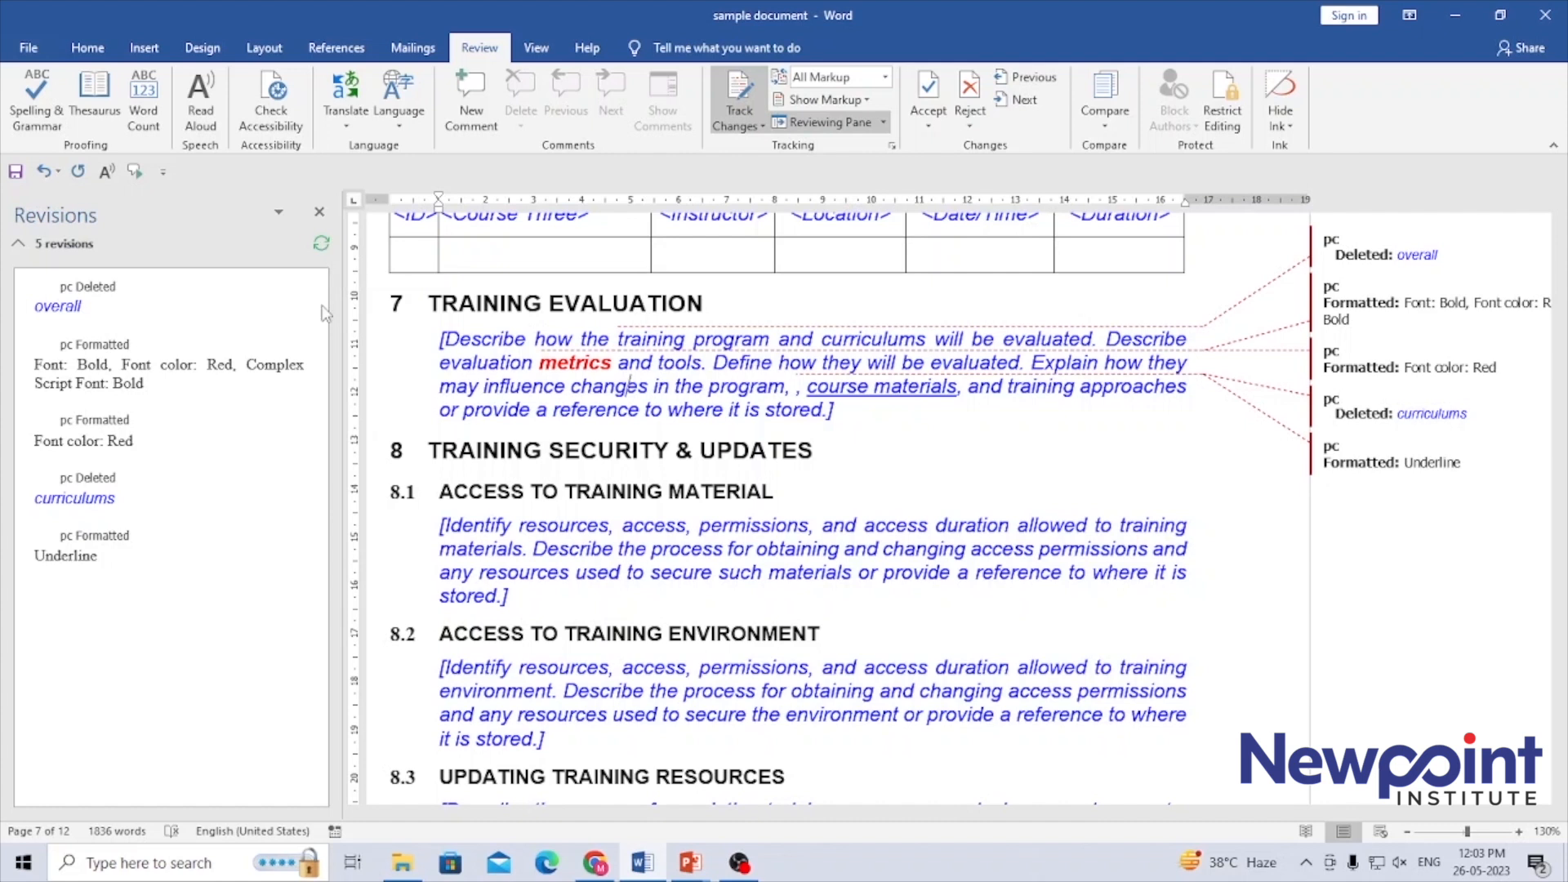
left_click(279, 213)
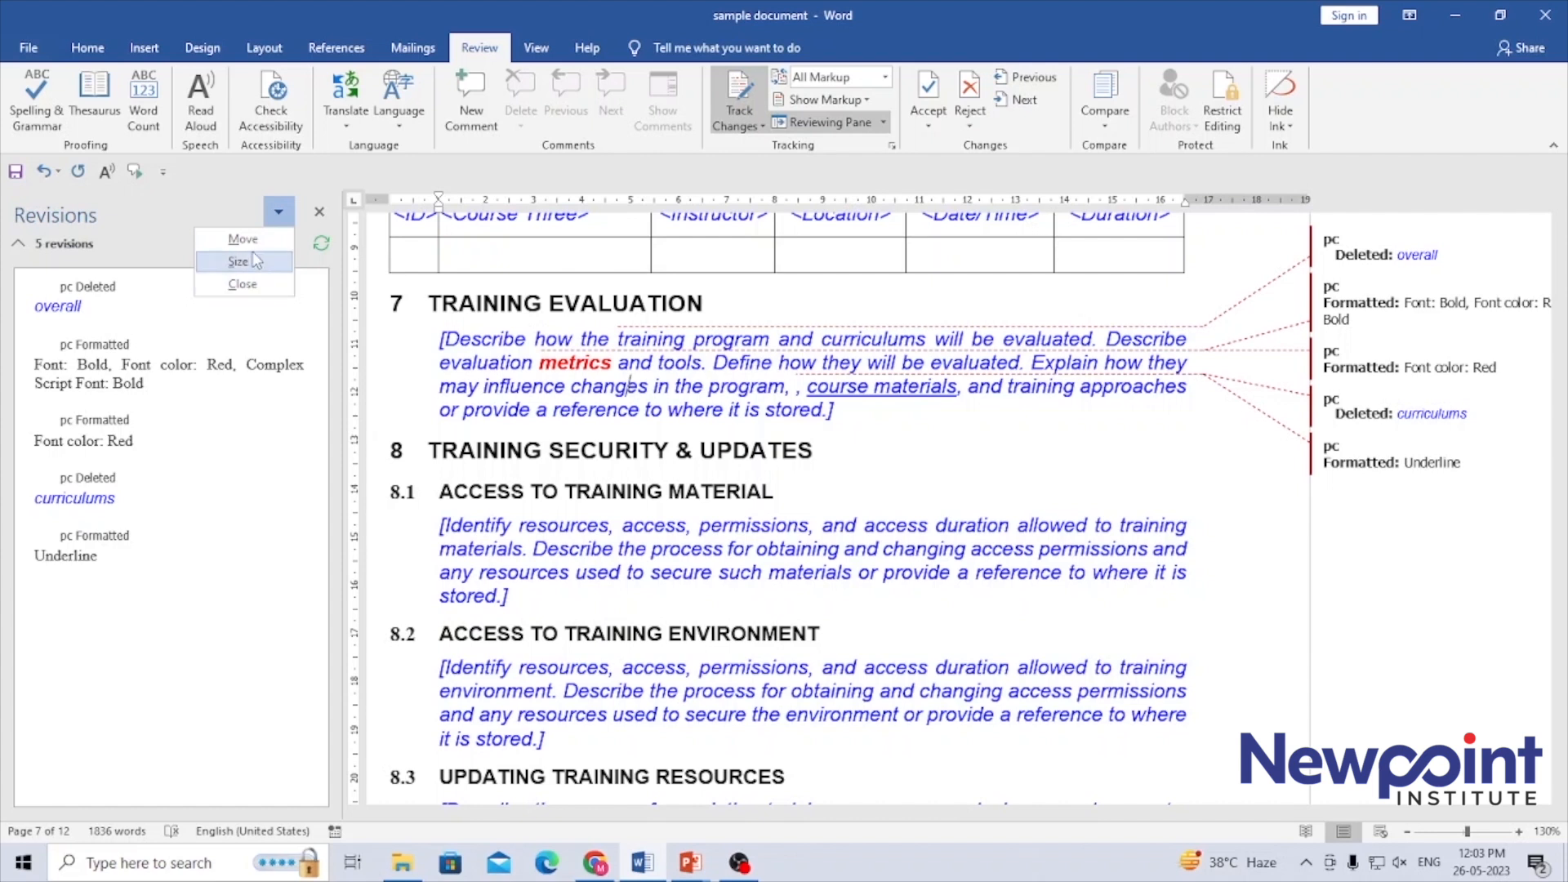
left_click(249, 286)
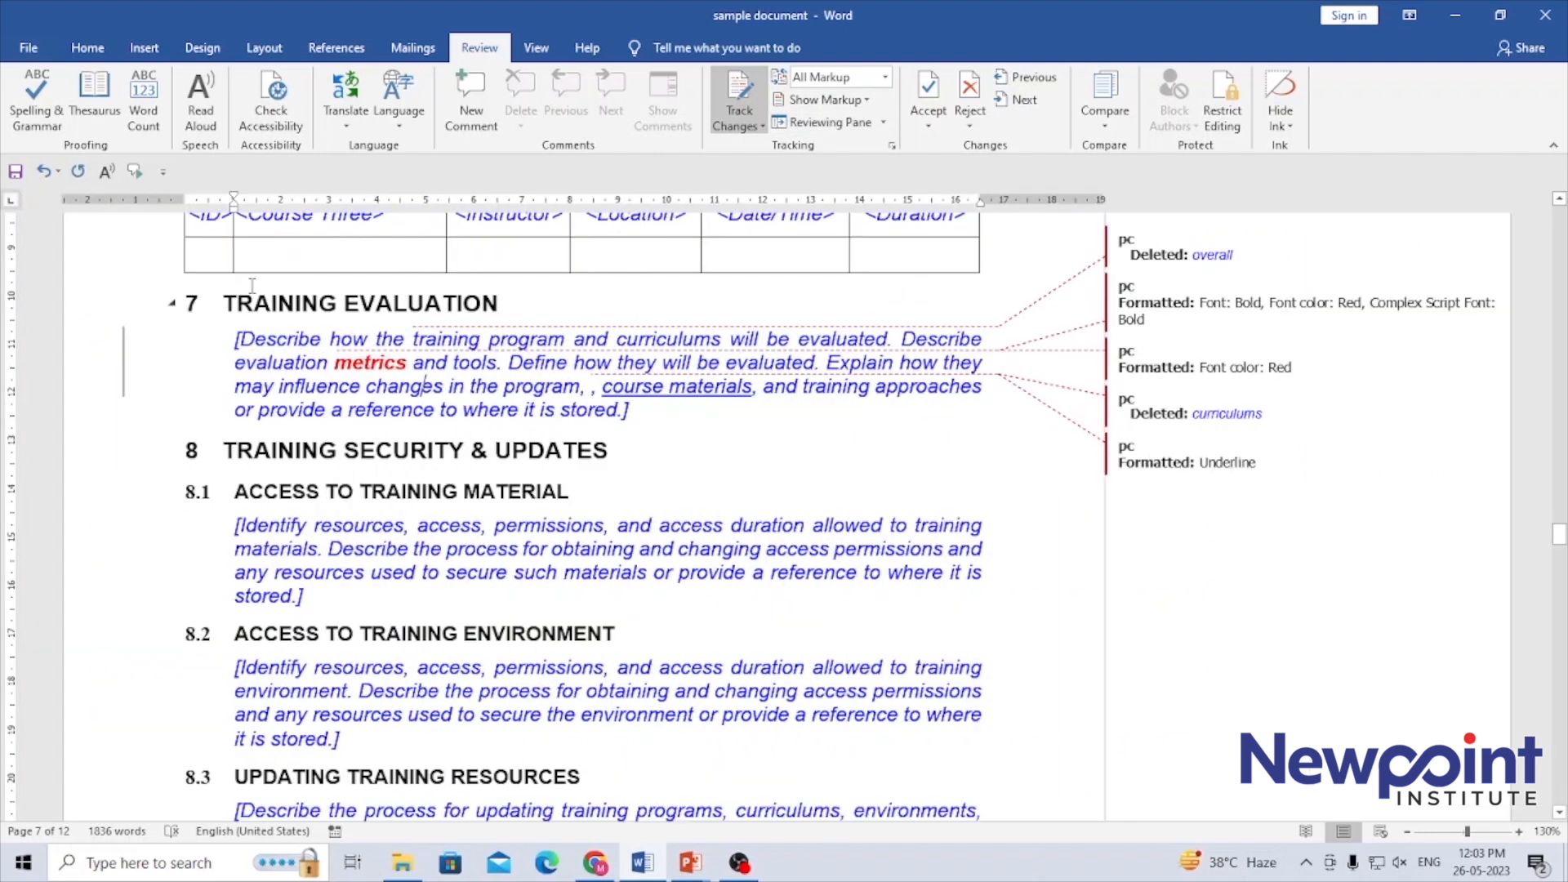
left_click(883, 122)
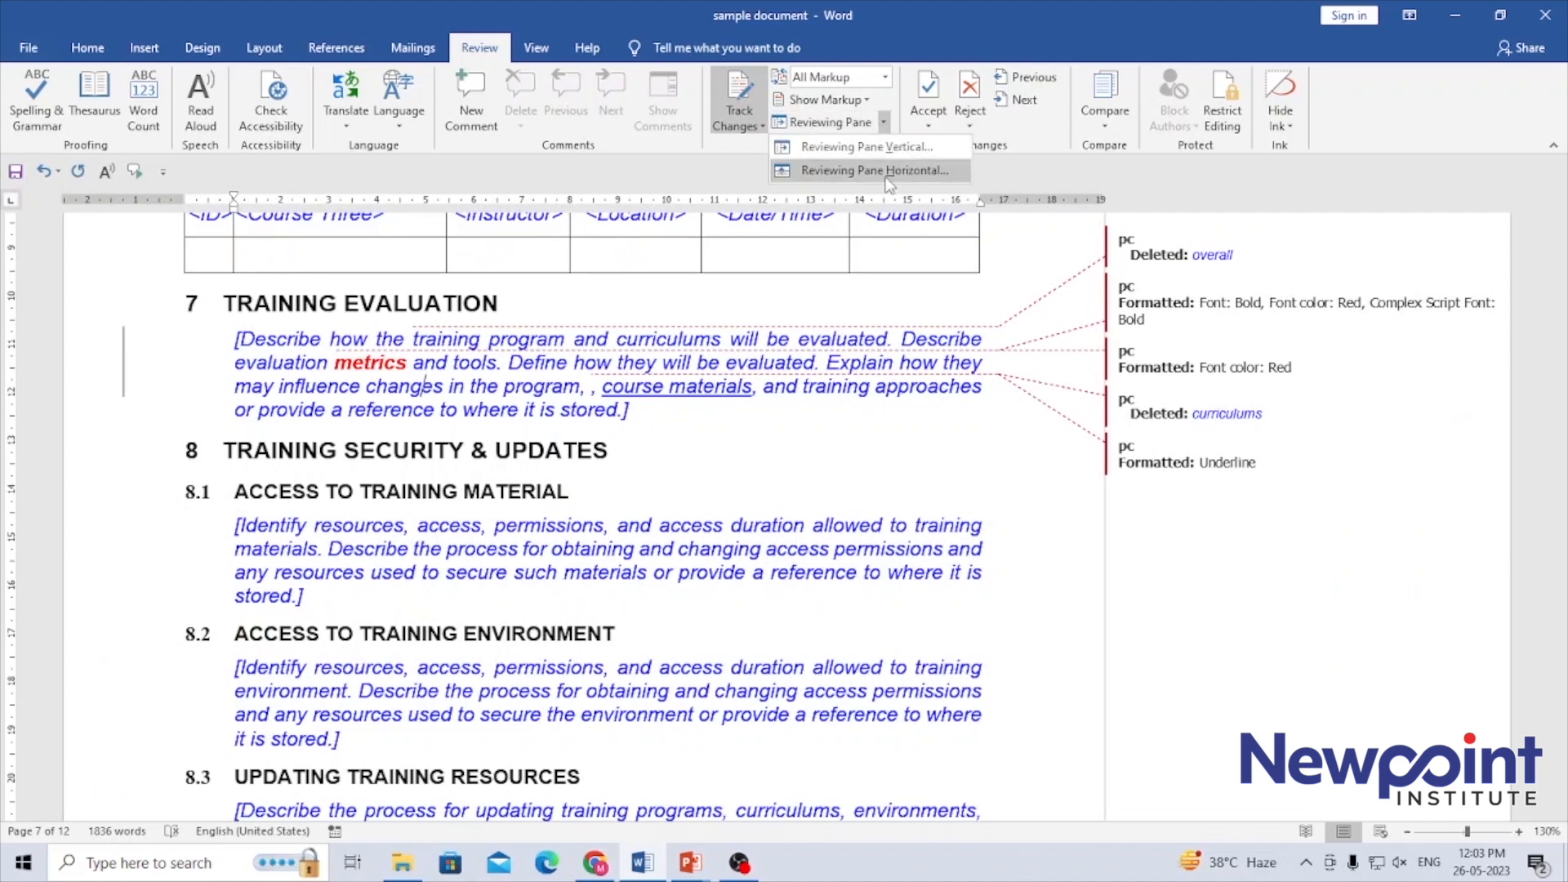
left_click(794, 330)
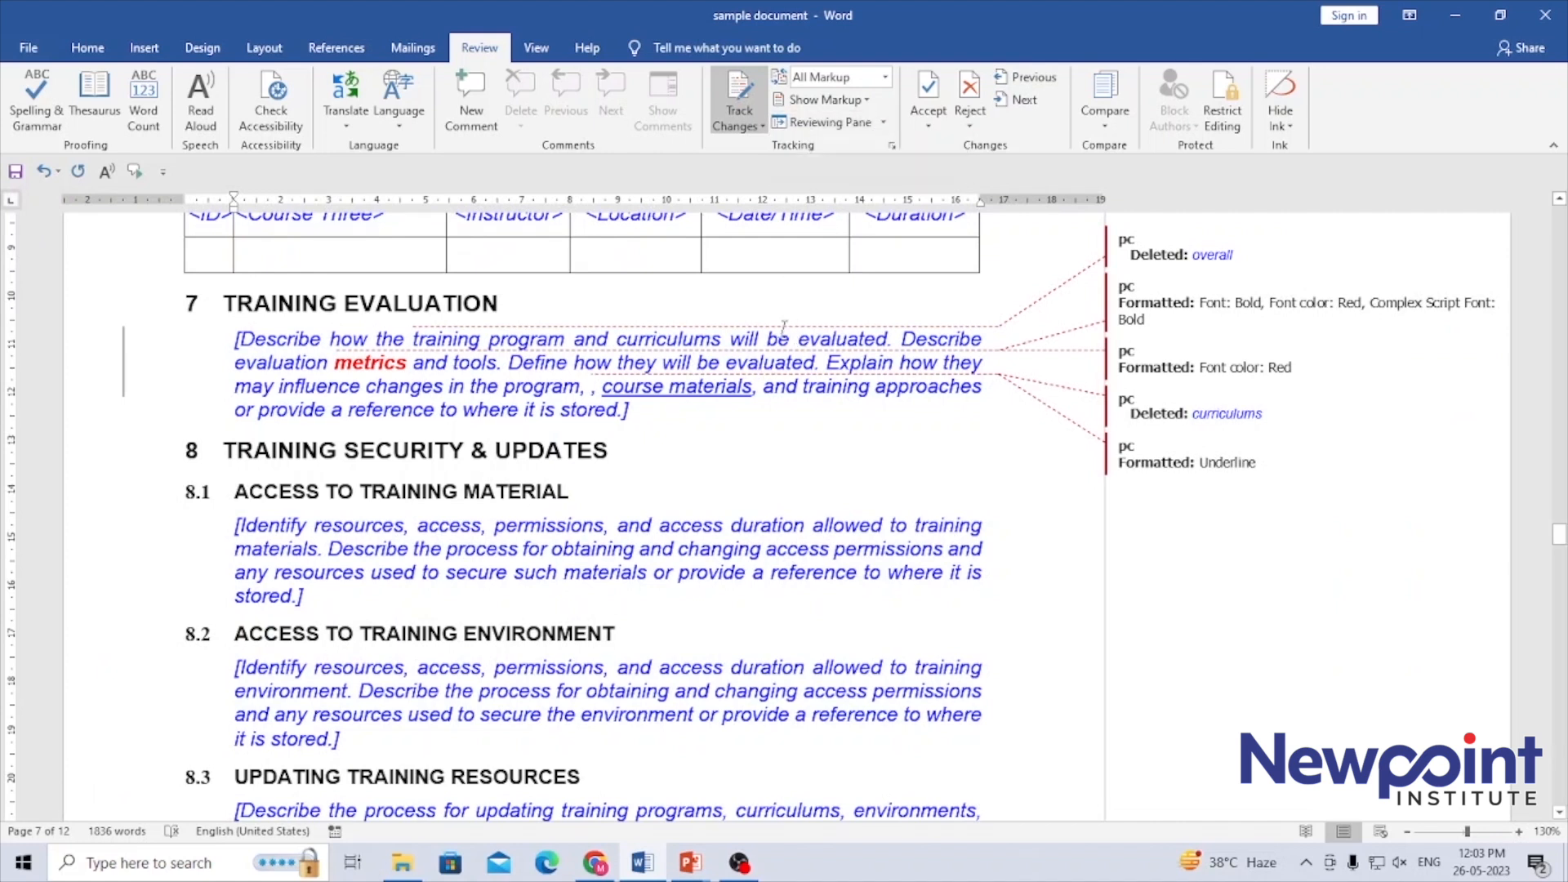
Examine the Lock Tracking password options and leave them without locking the tracking
left_click(761, 127)
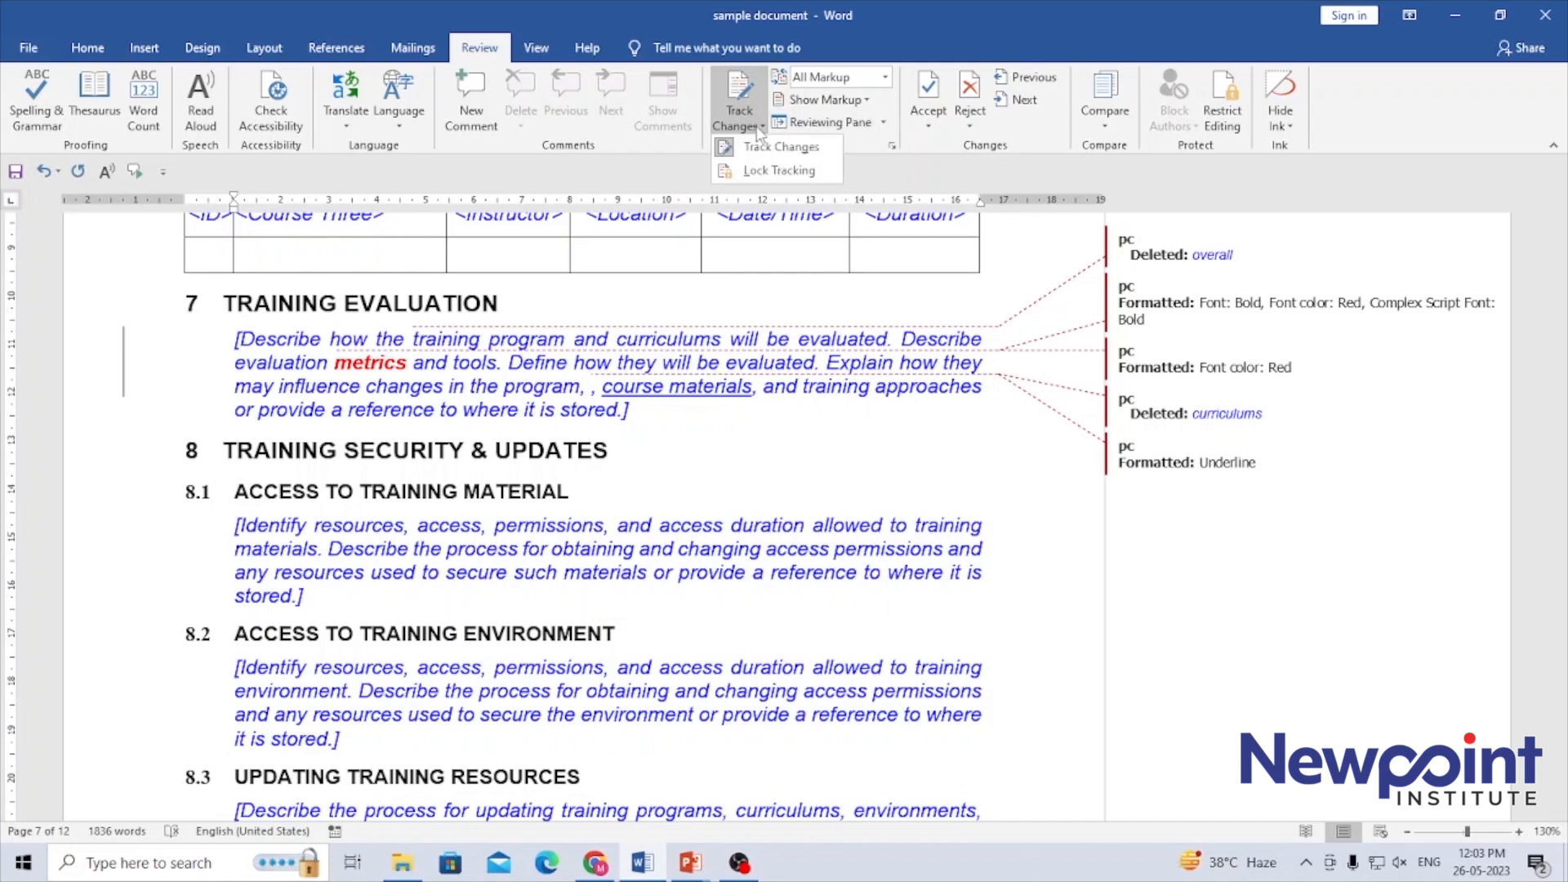
left_click(760, 171)
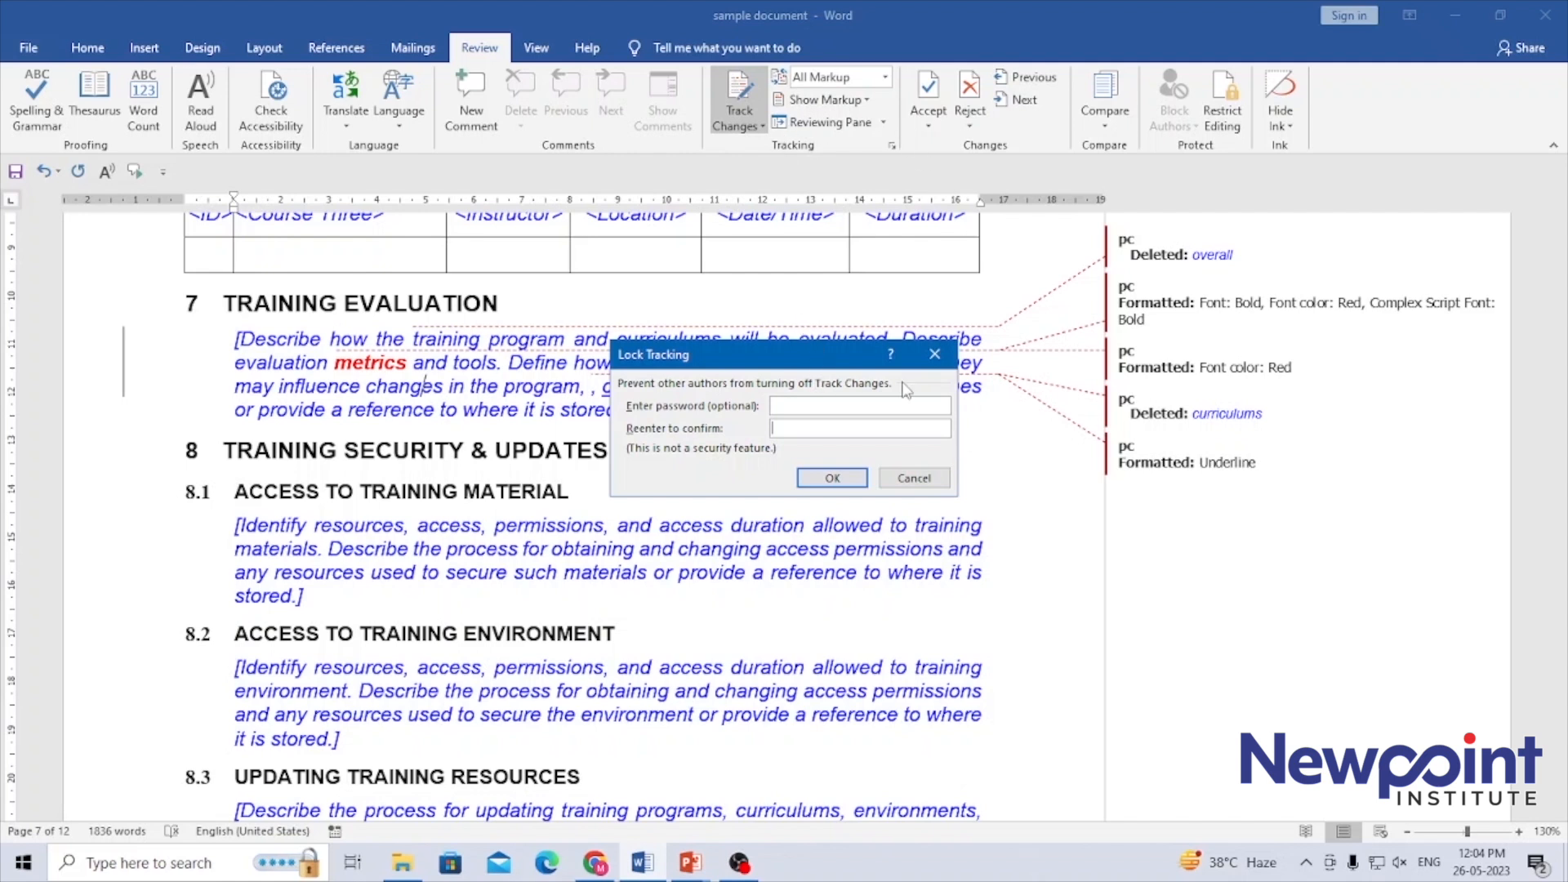
left_click(914, 479)
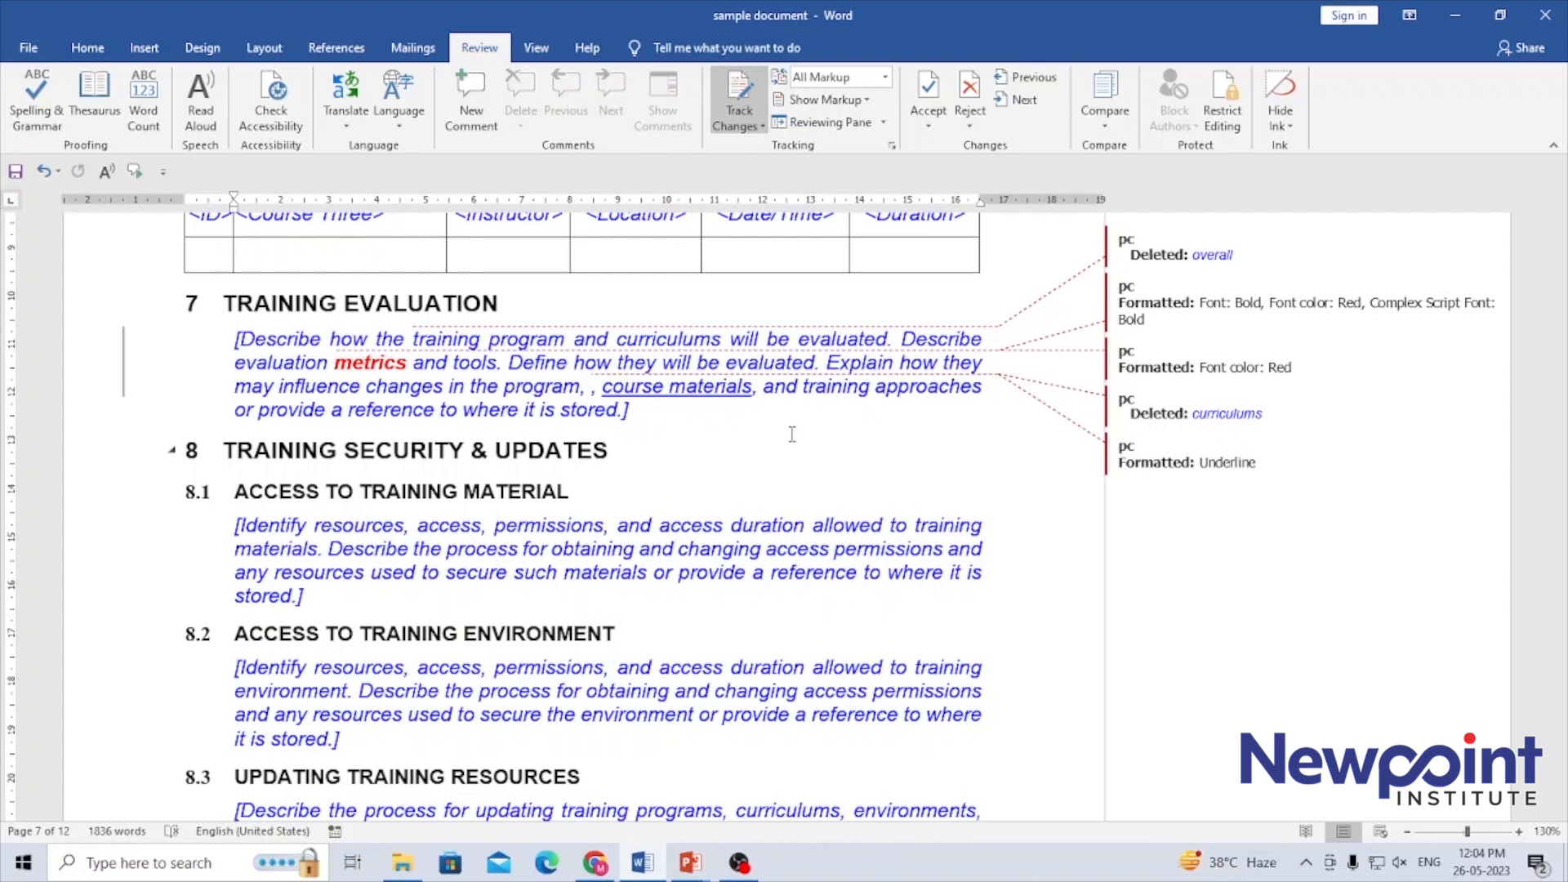
left_click(671, 413)
Open the Track Changes Options and examine what balloons can show in the All Markup view
left_click(893, 147)
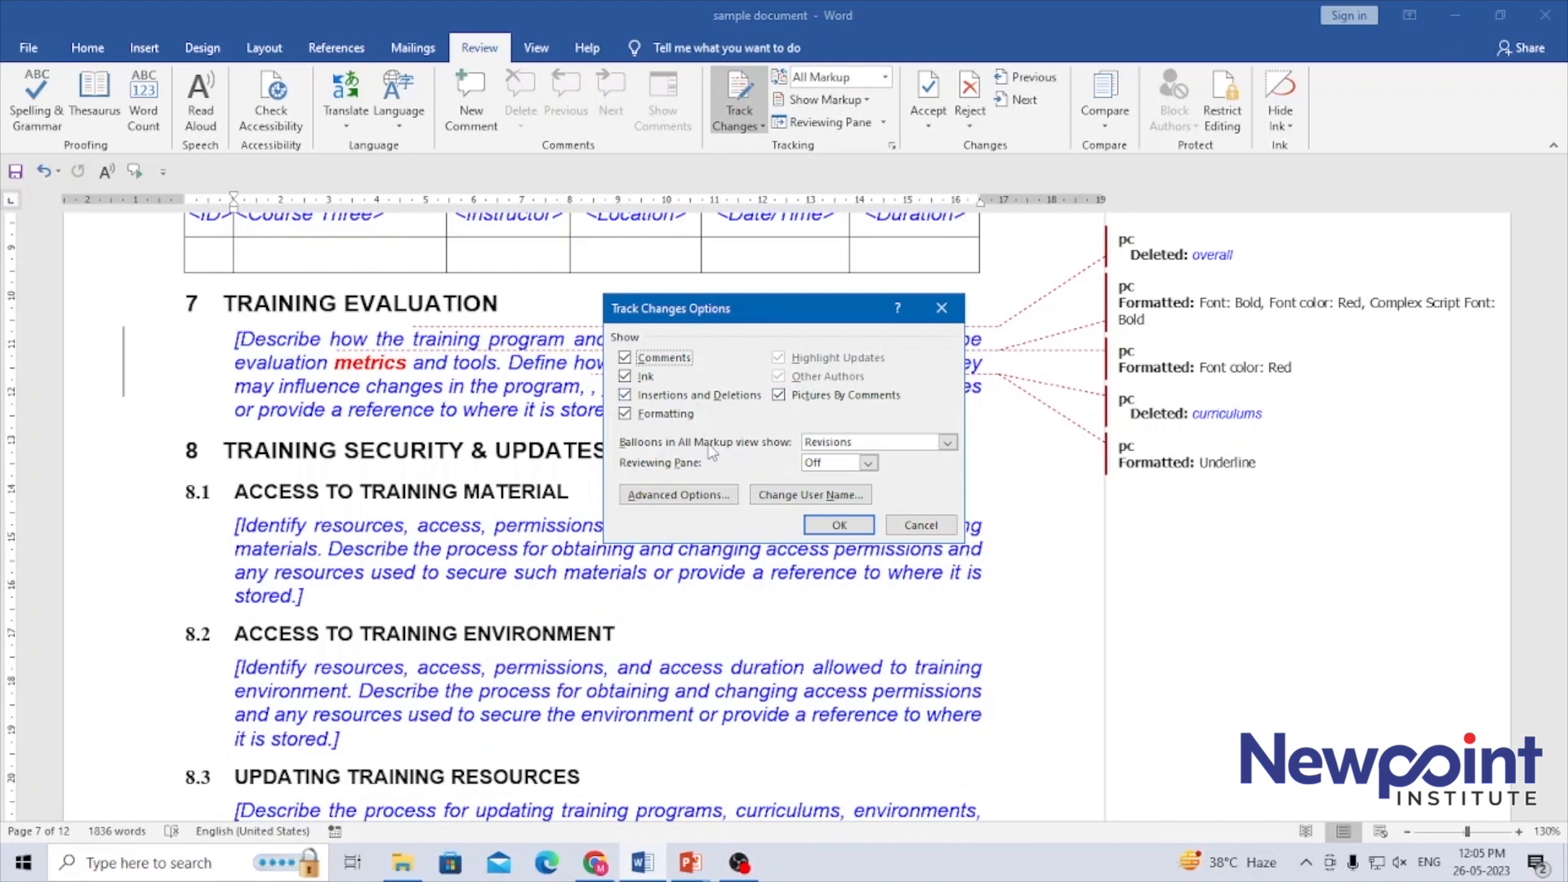
left_click(935, 445)
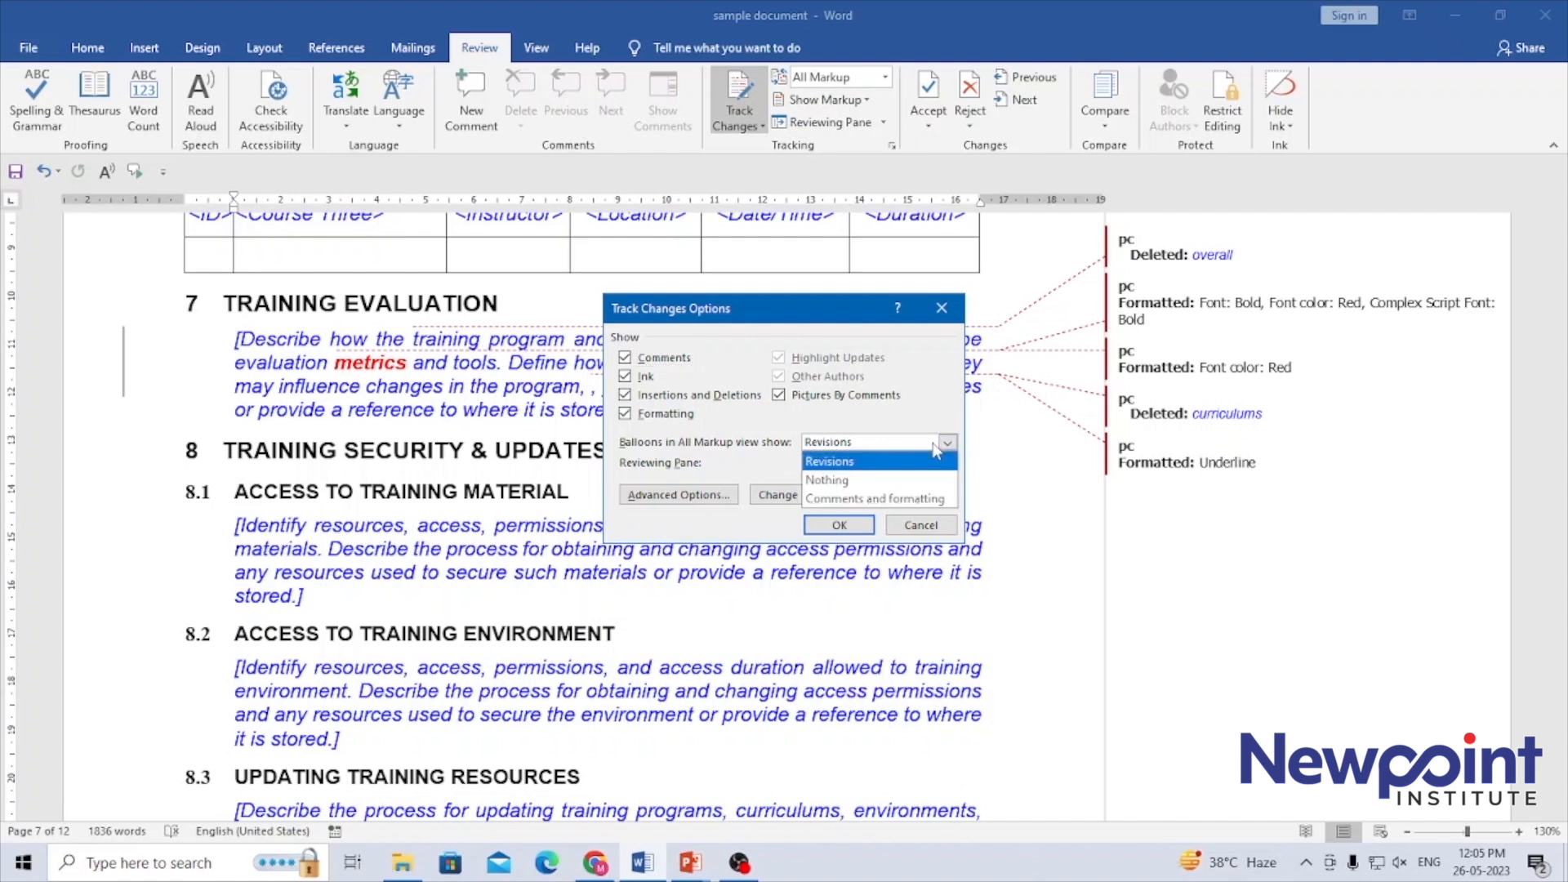
left_click(936, 449)
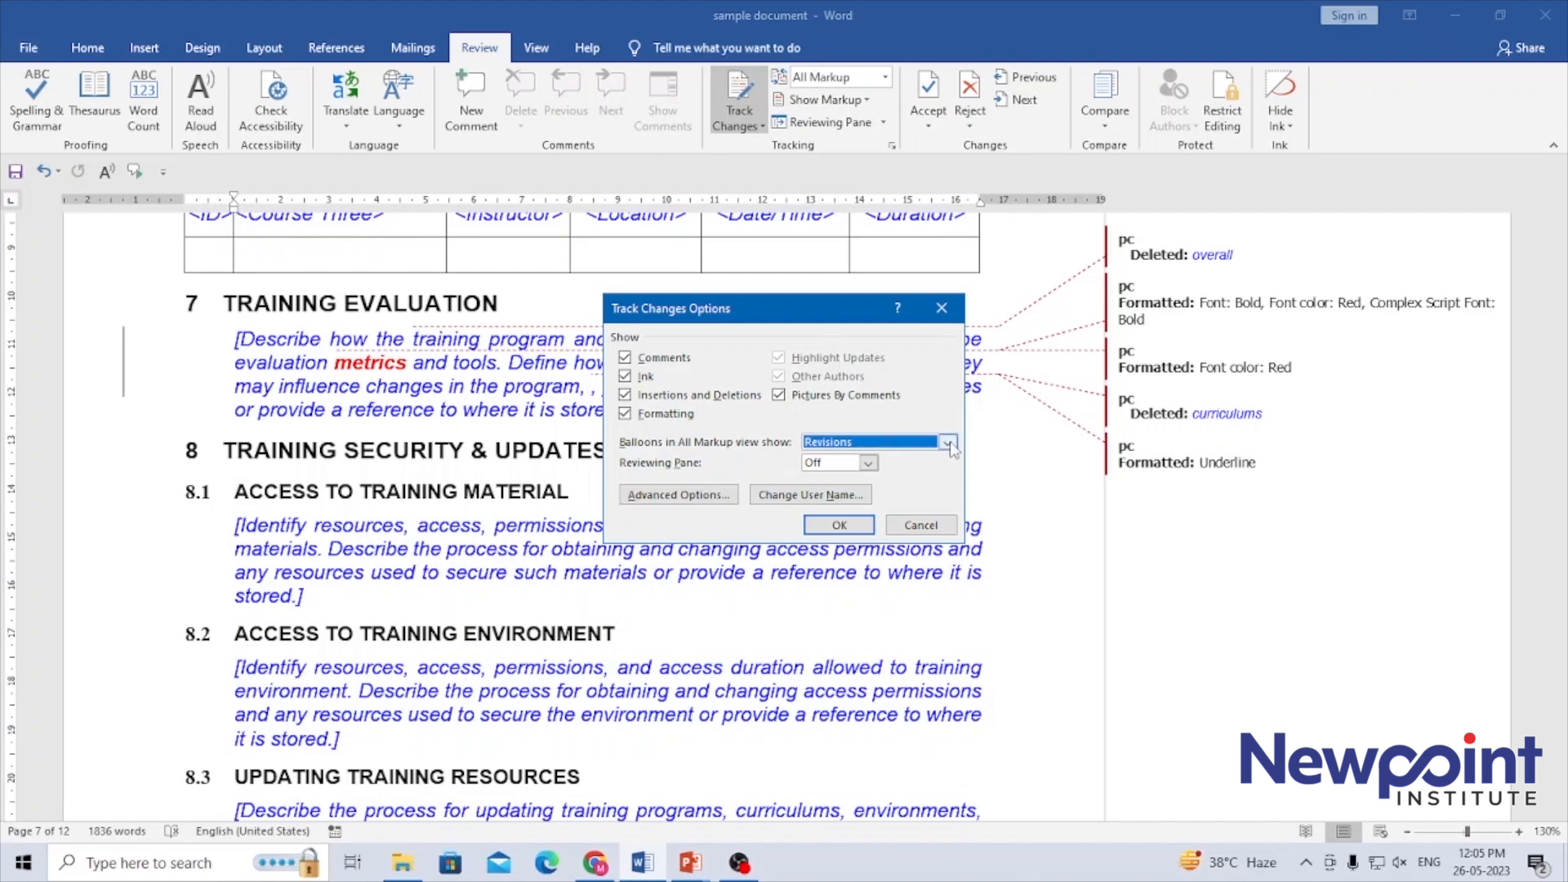
Open the advanced Track Changes options and examine the color choices for insertions and deletions
left_click(701, 498)
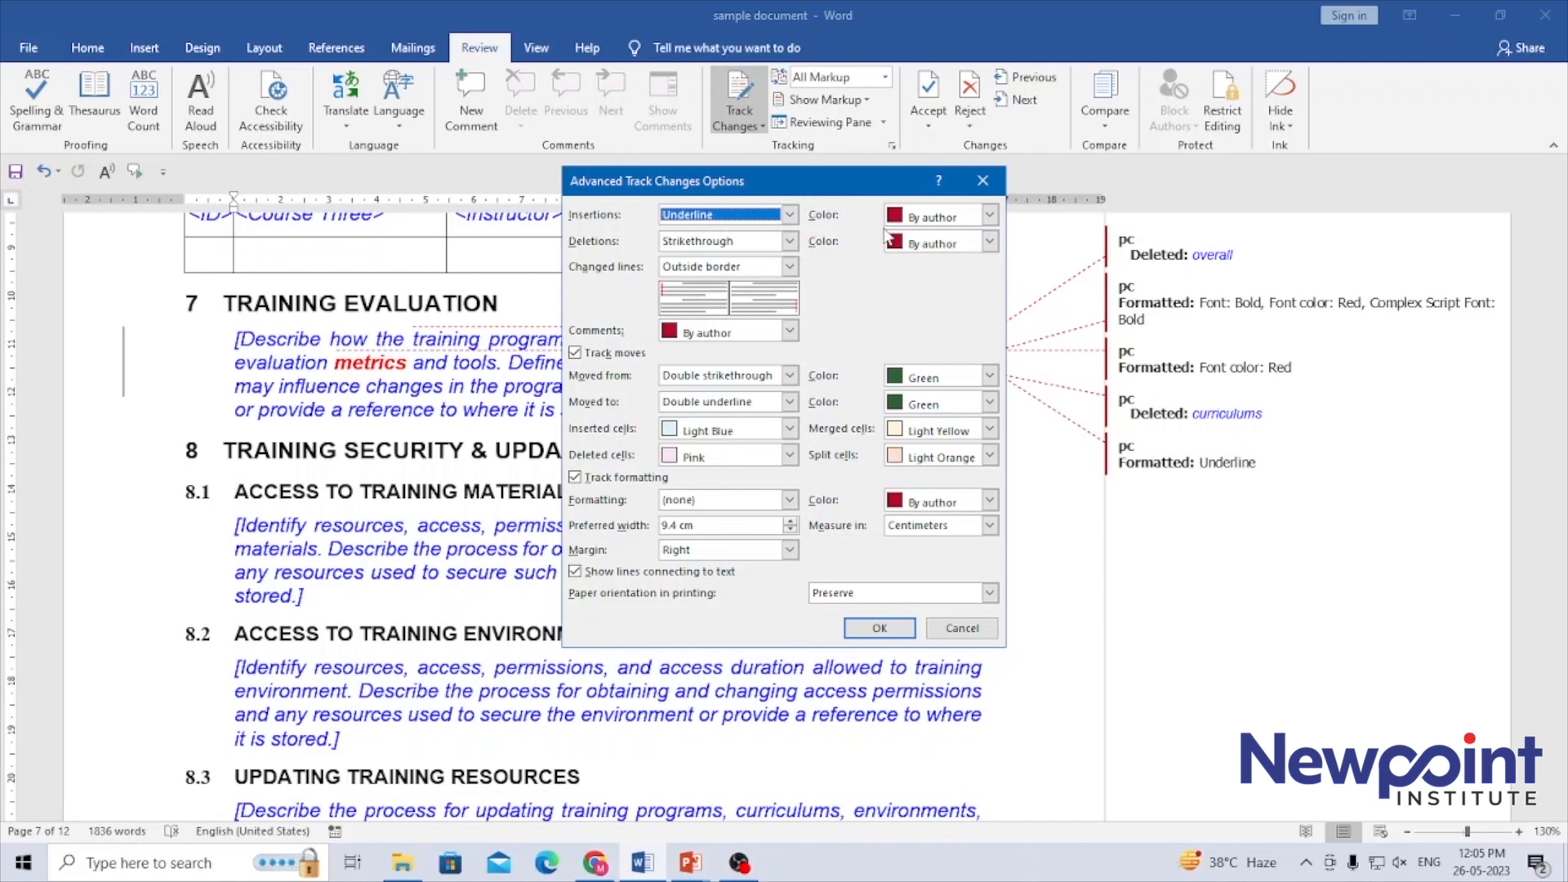
left_click(989, 215)
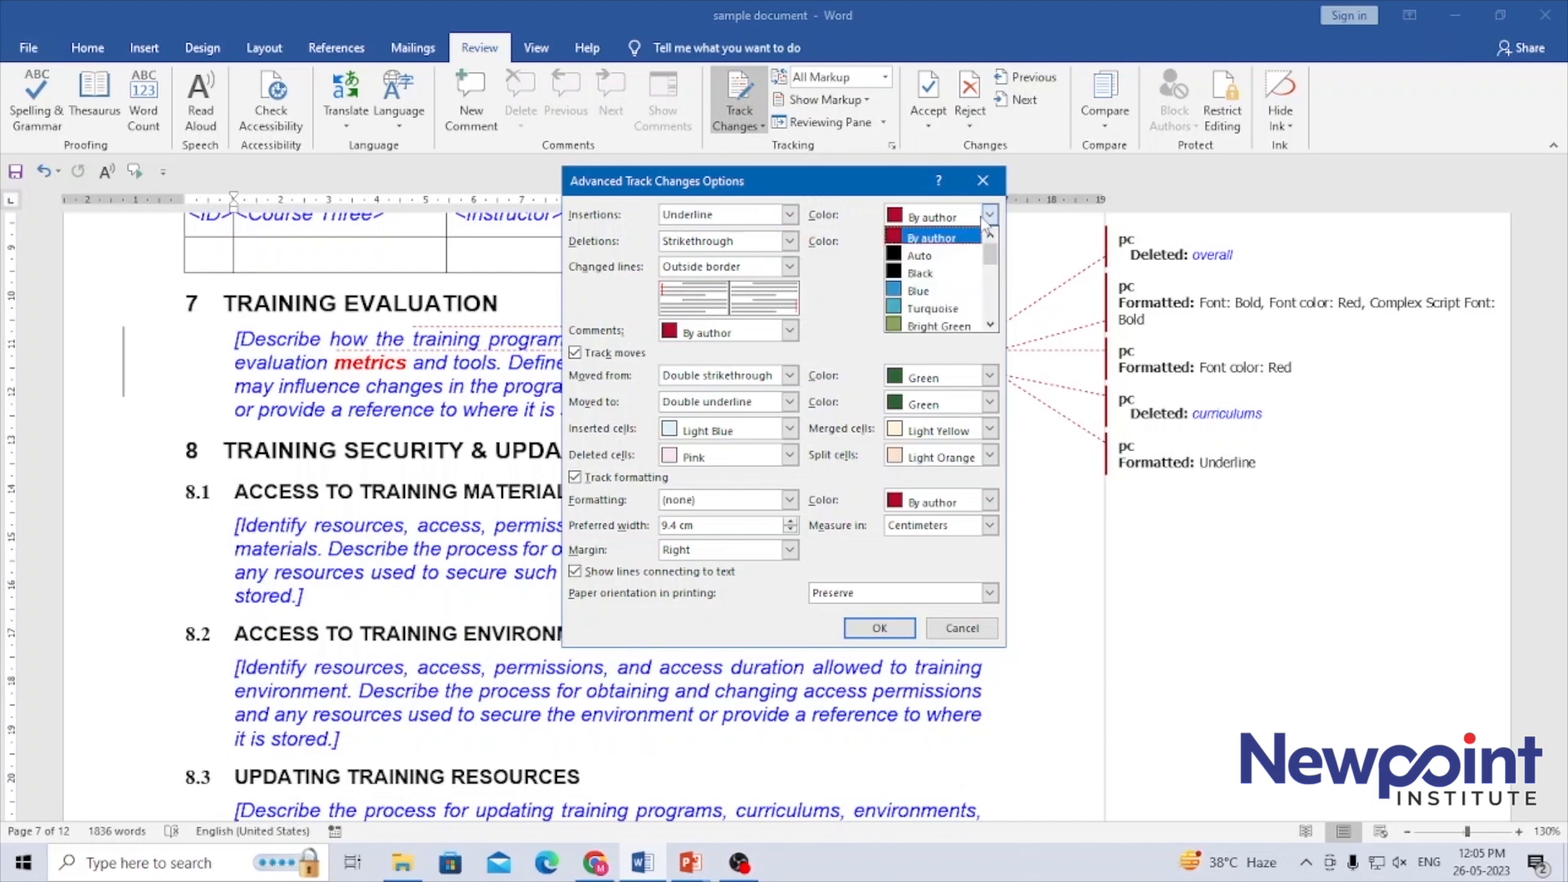
left_click(964, 244)
left_click(964, 243)
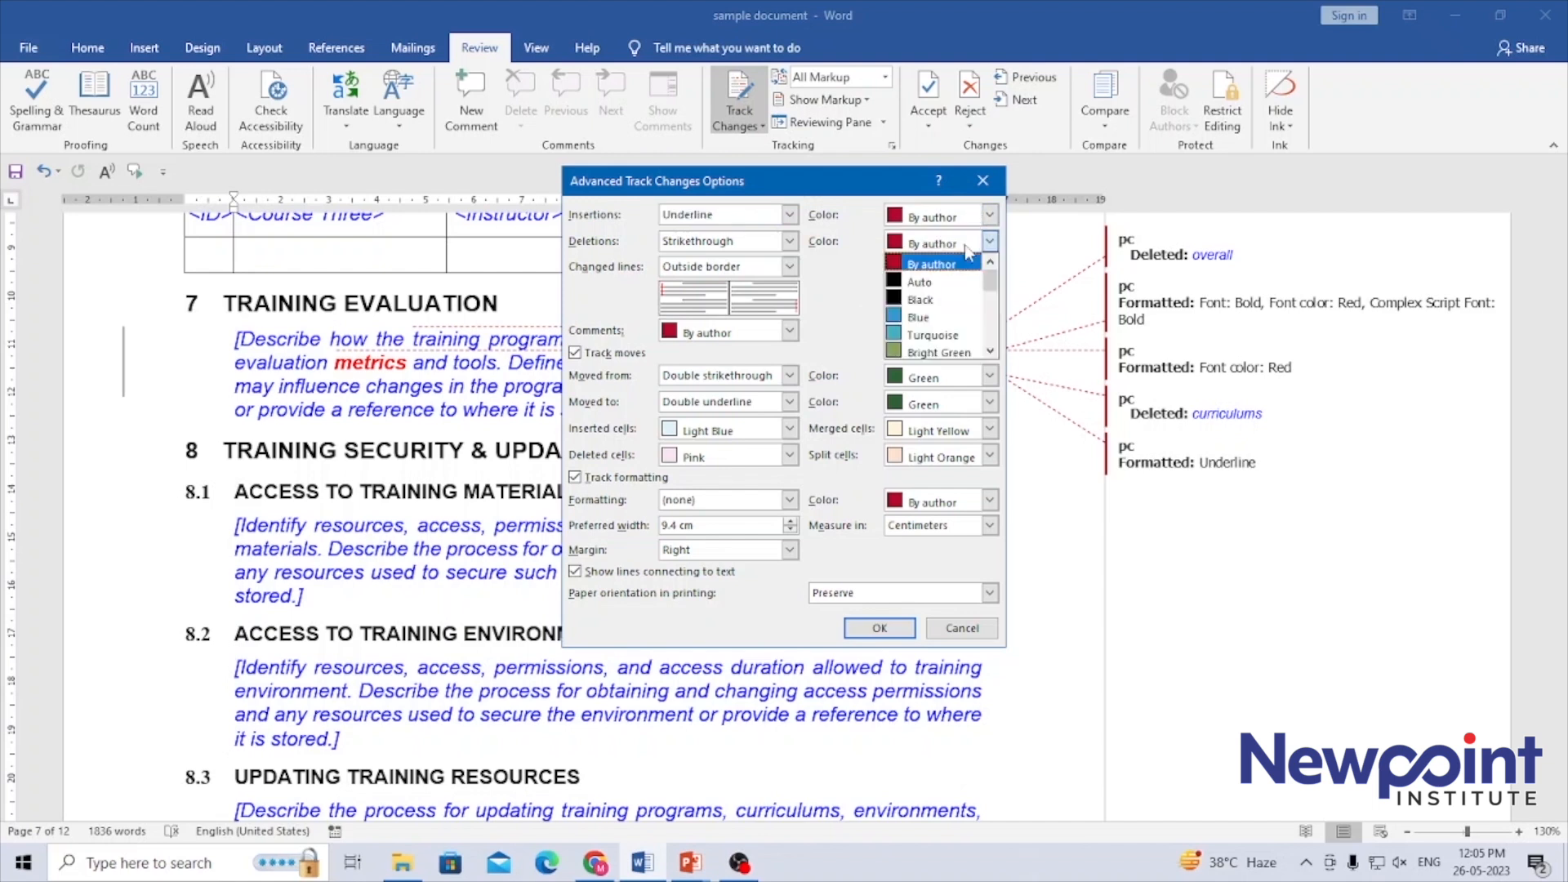
left_click(966, 245)
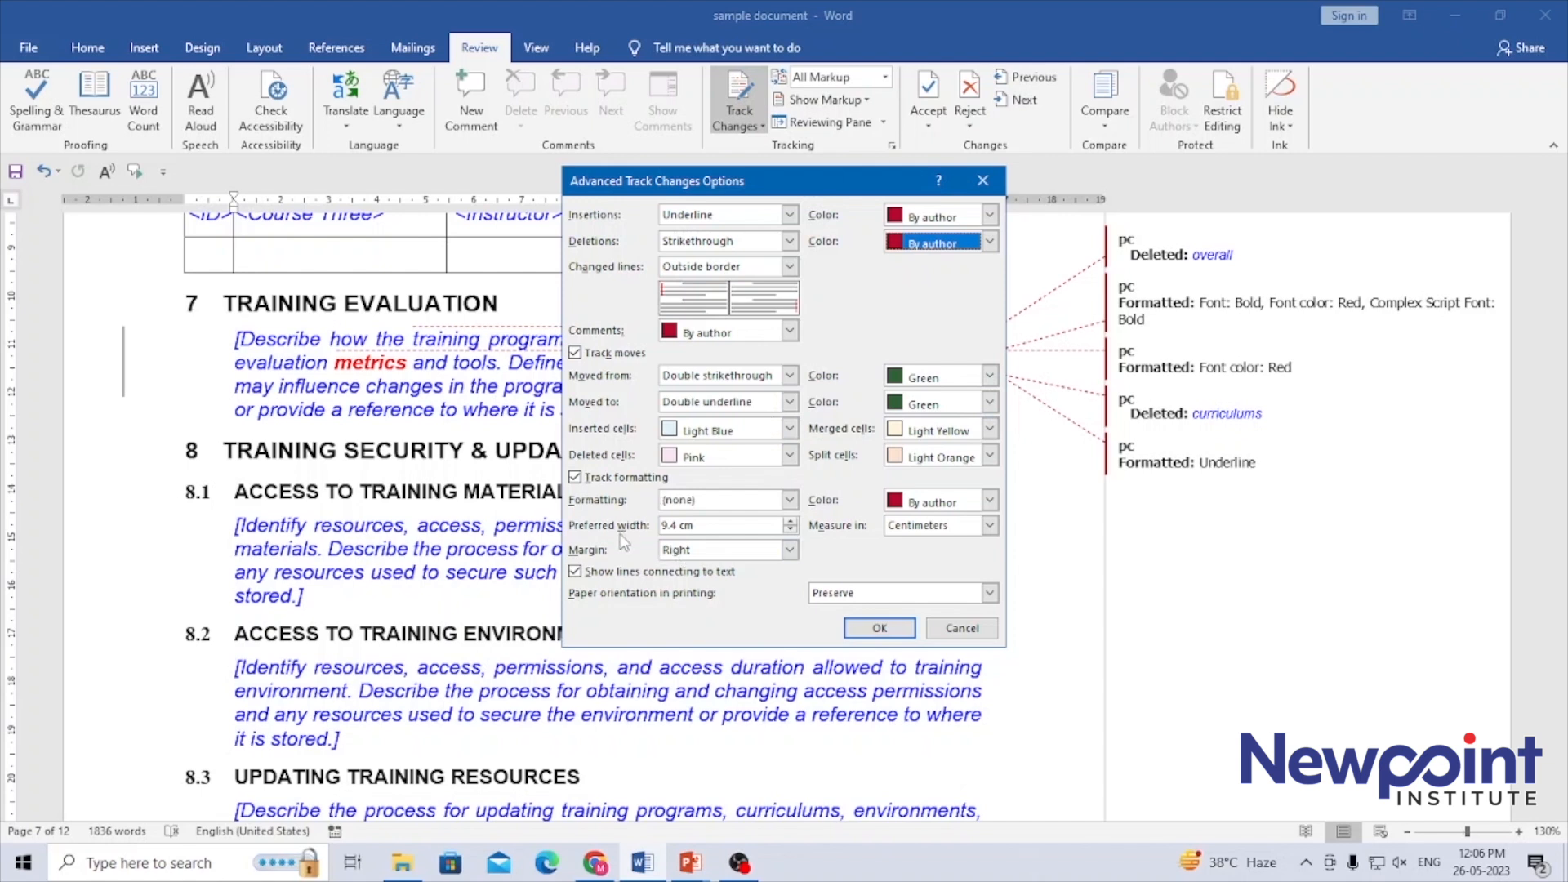
Examine the measurement unit and printing paper orientation choices, and leave the advanced options without saving
left_click(940, 529)
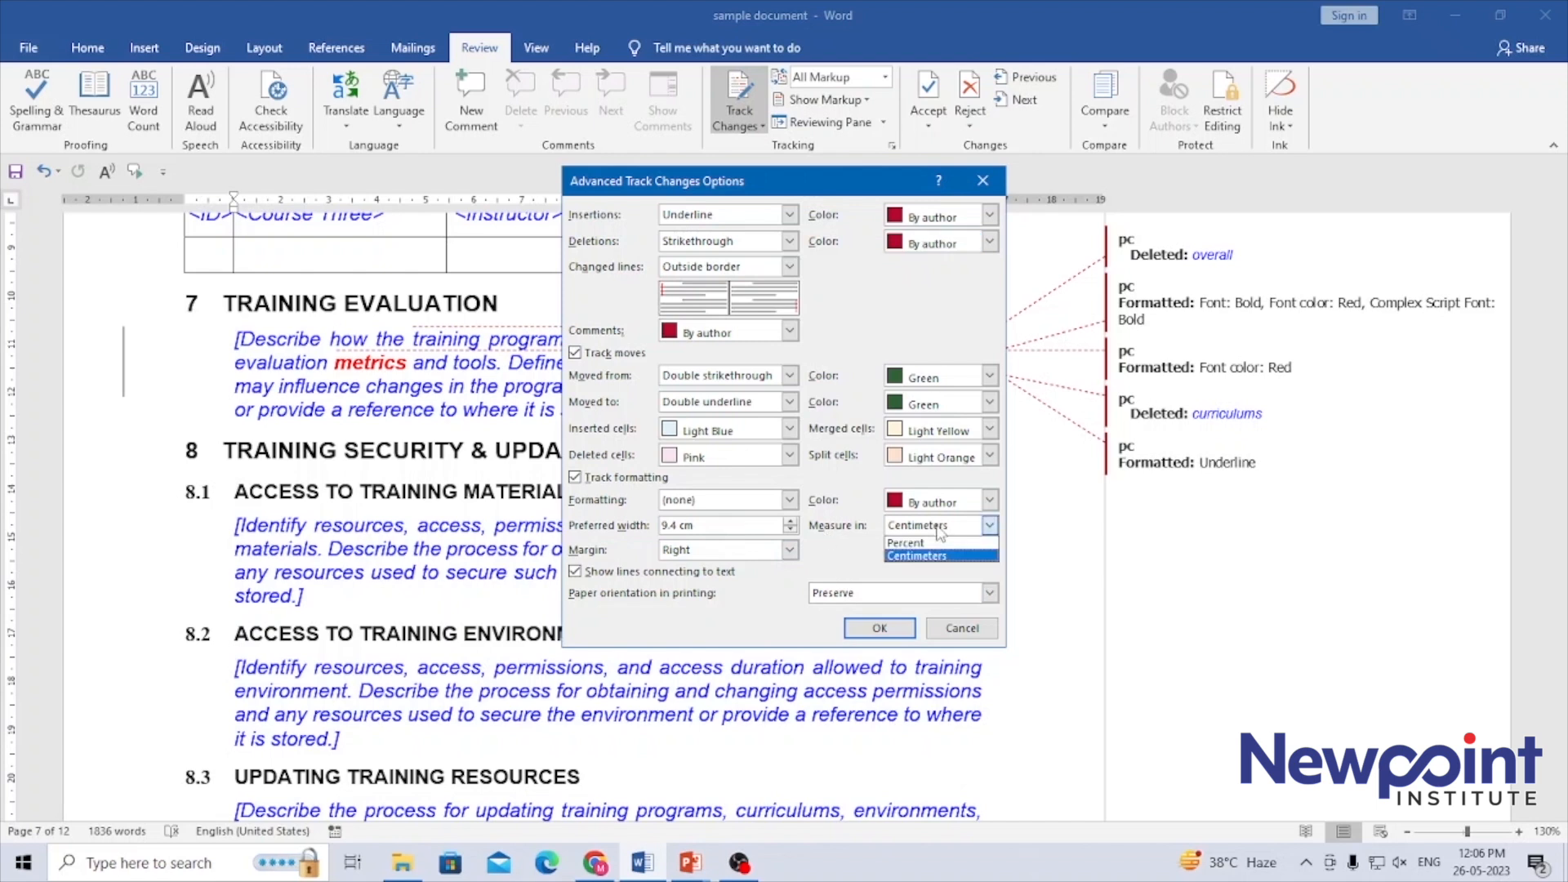
left_click(939, 532)
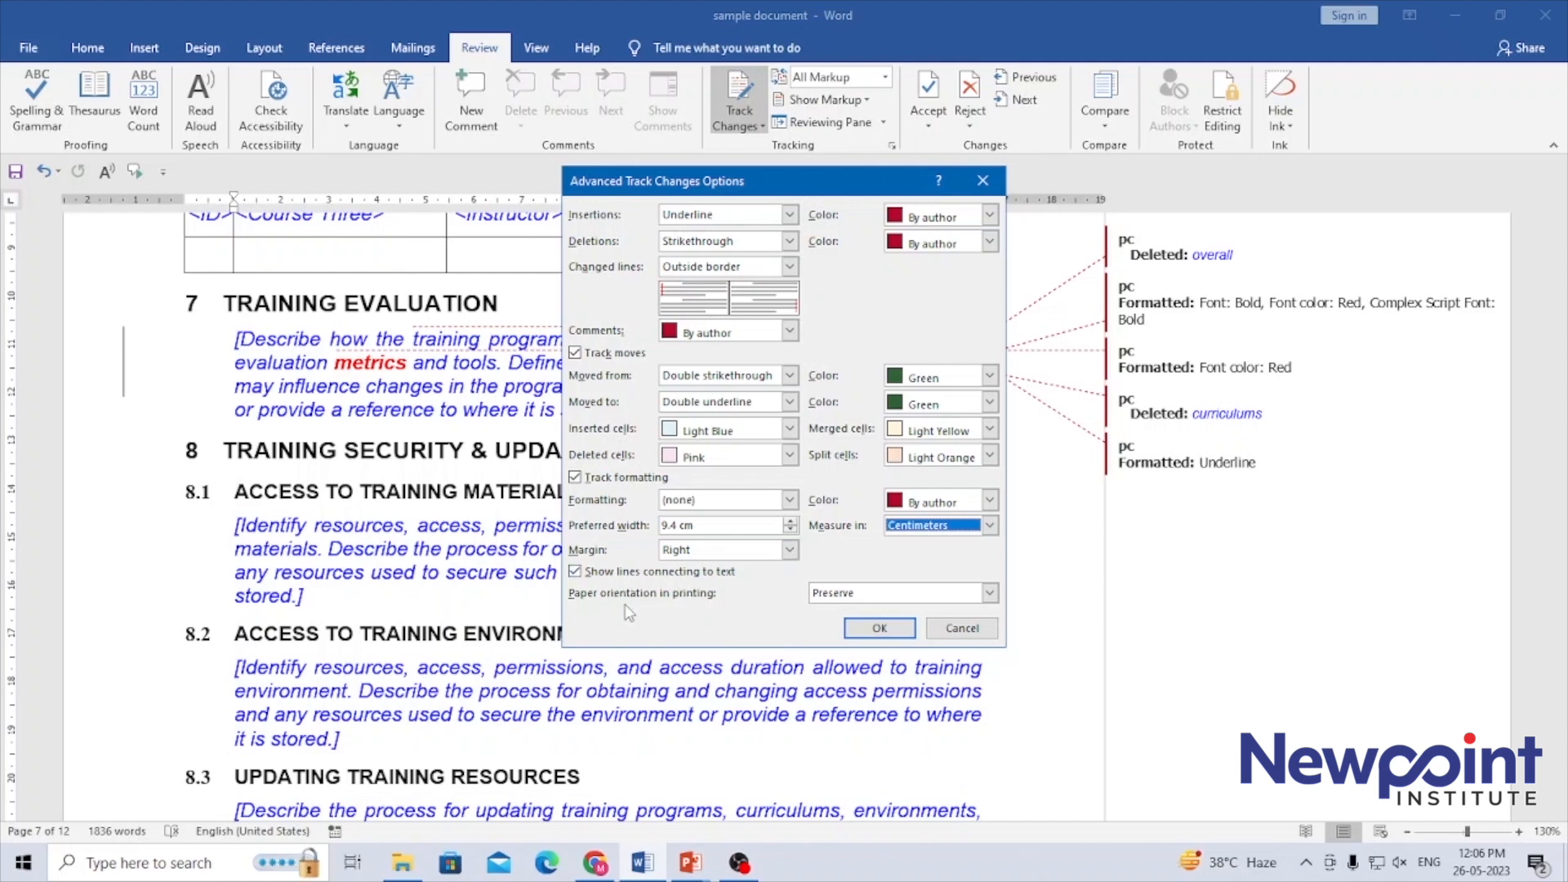
left_click(874, 595)
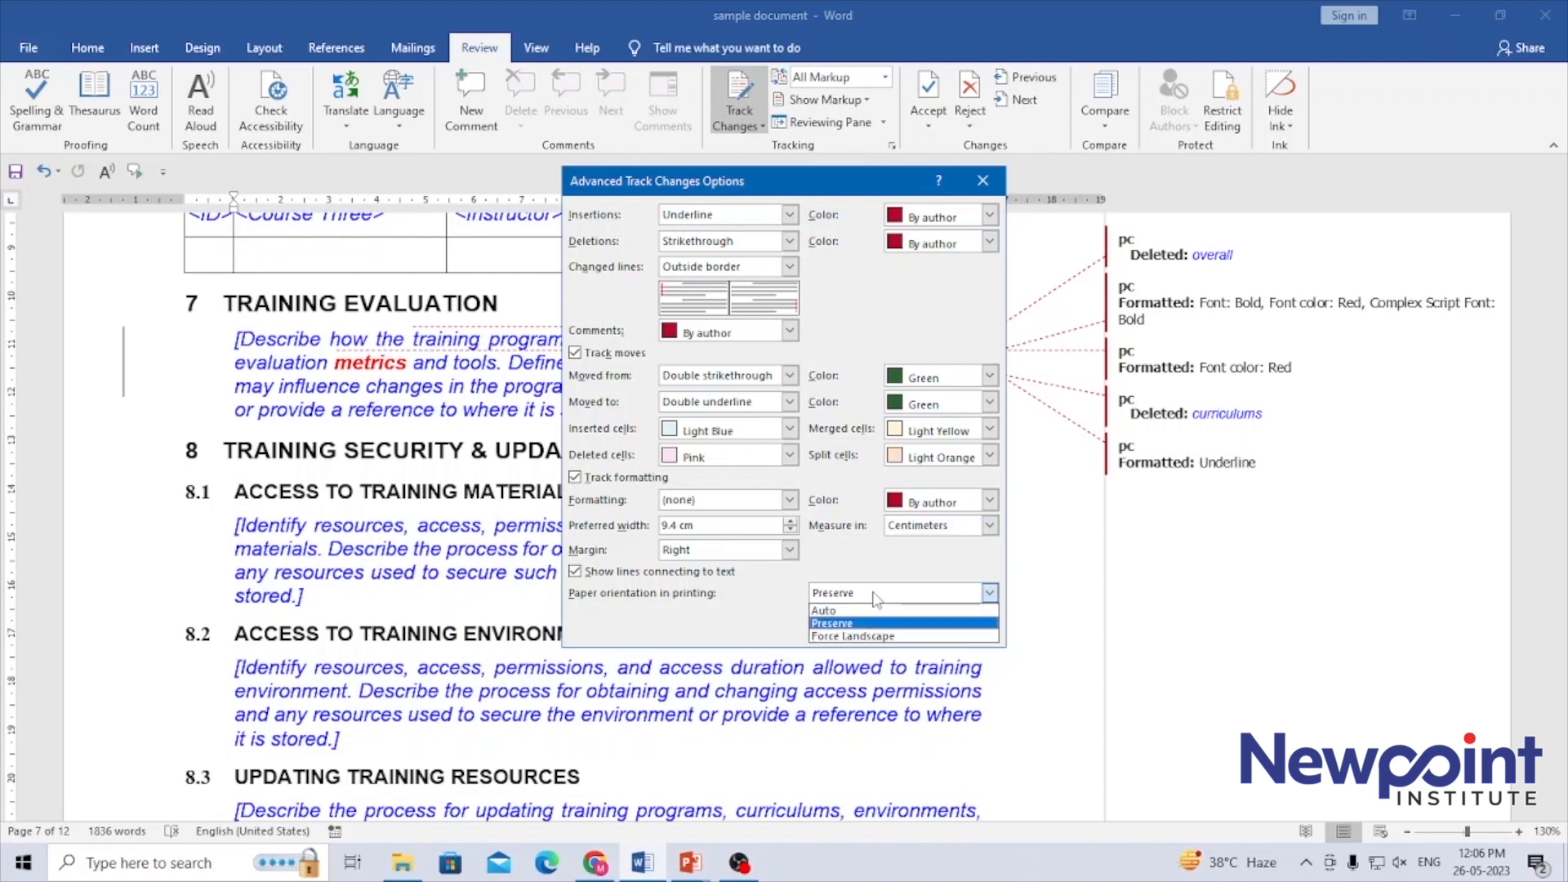
left_click(874, 597)
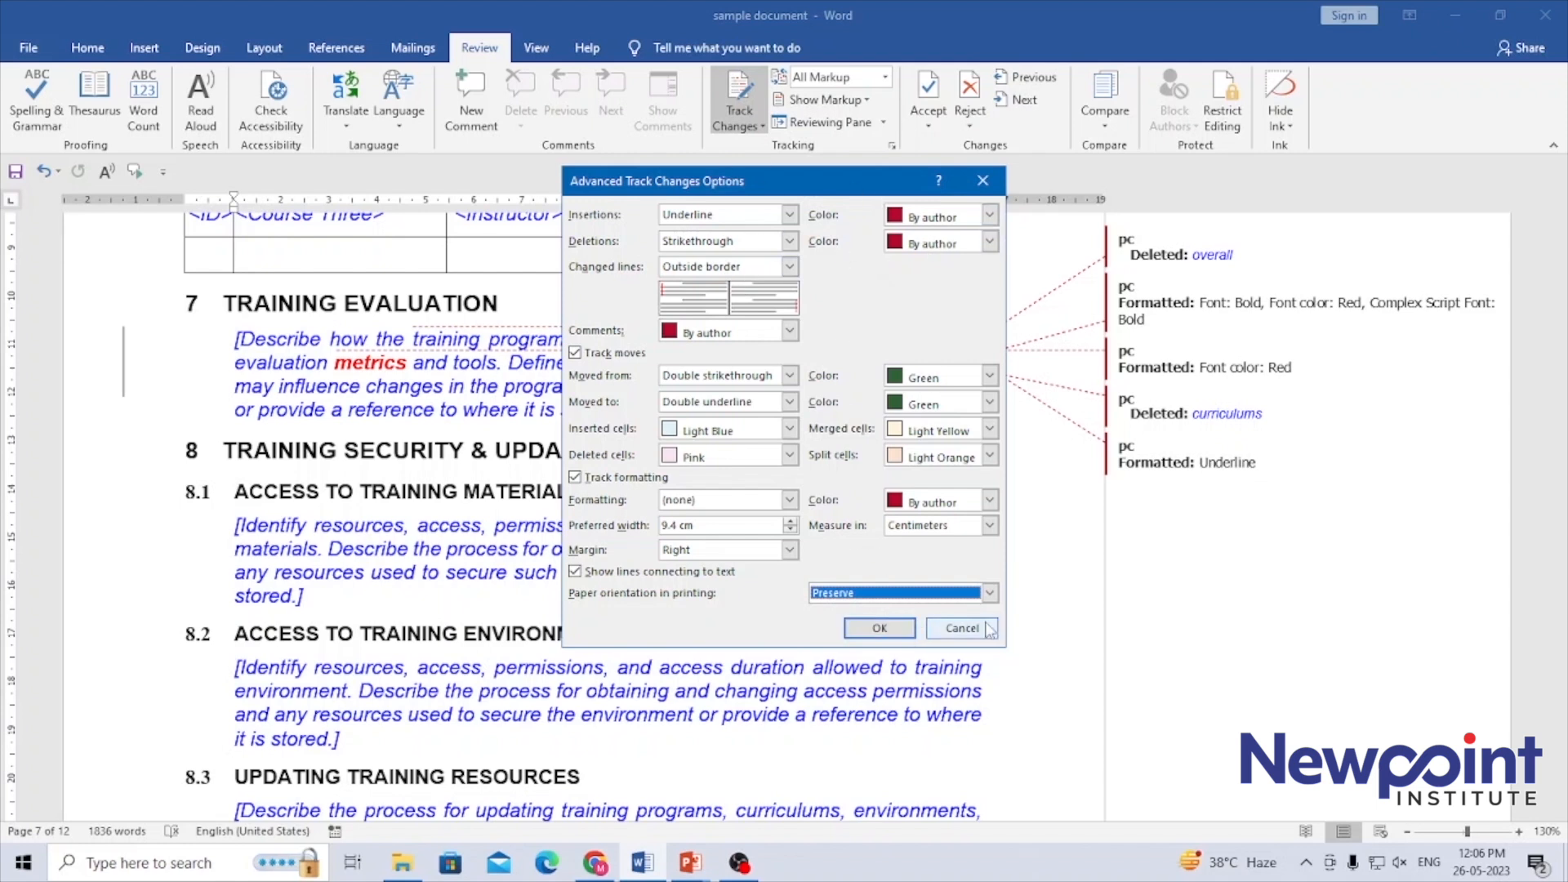
left_click(963, 628)
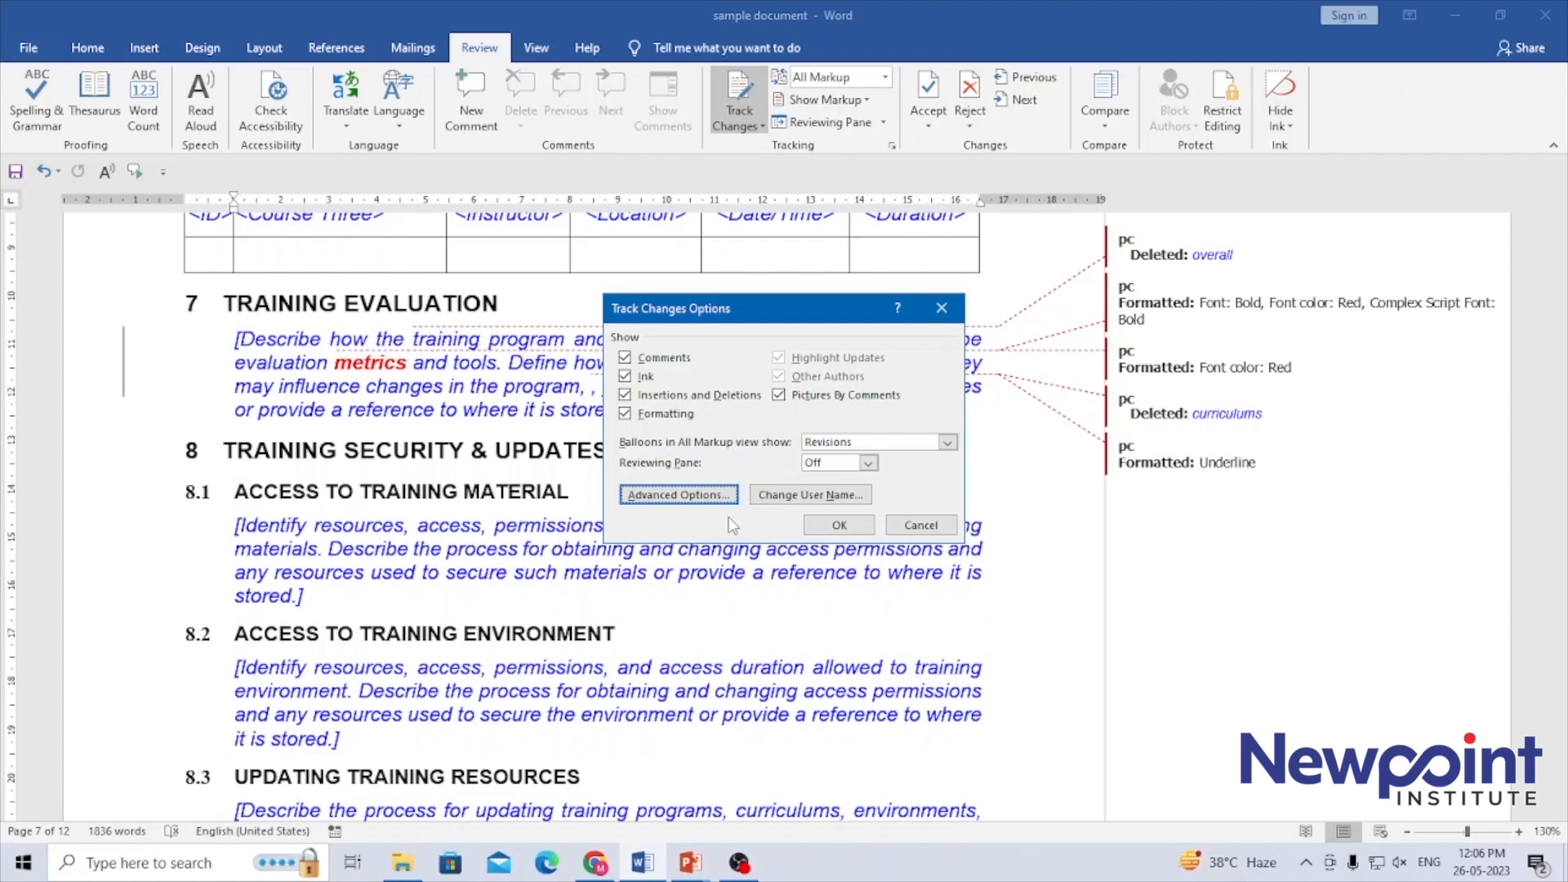
Examine the user name and initials settings for tracked changes, and close all the options without saving
left_click(819, 494)
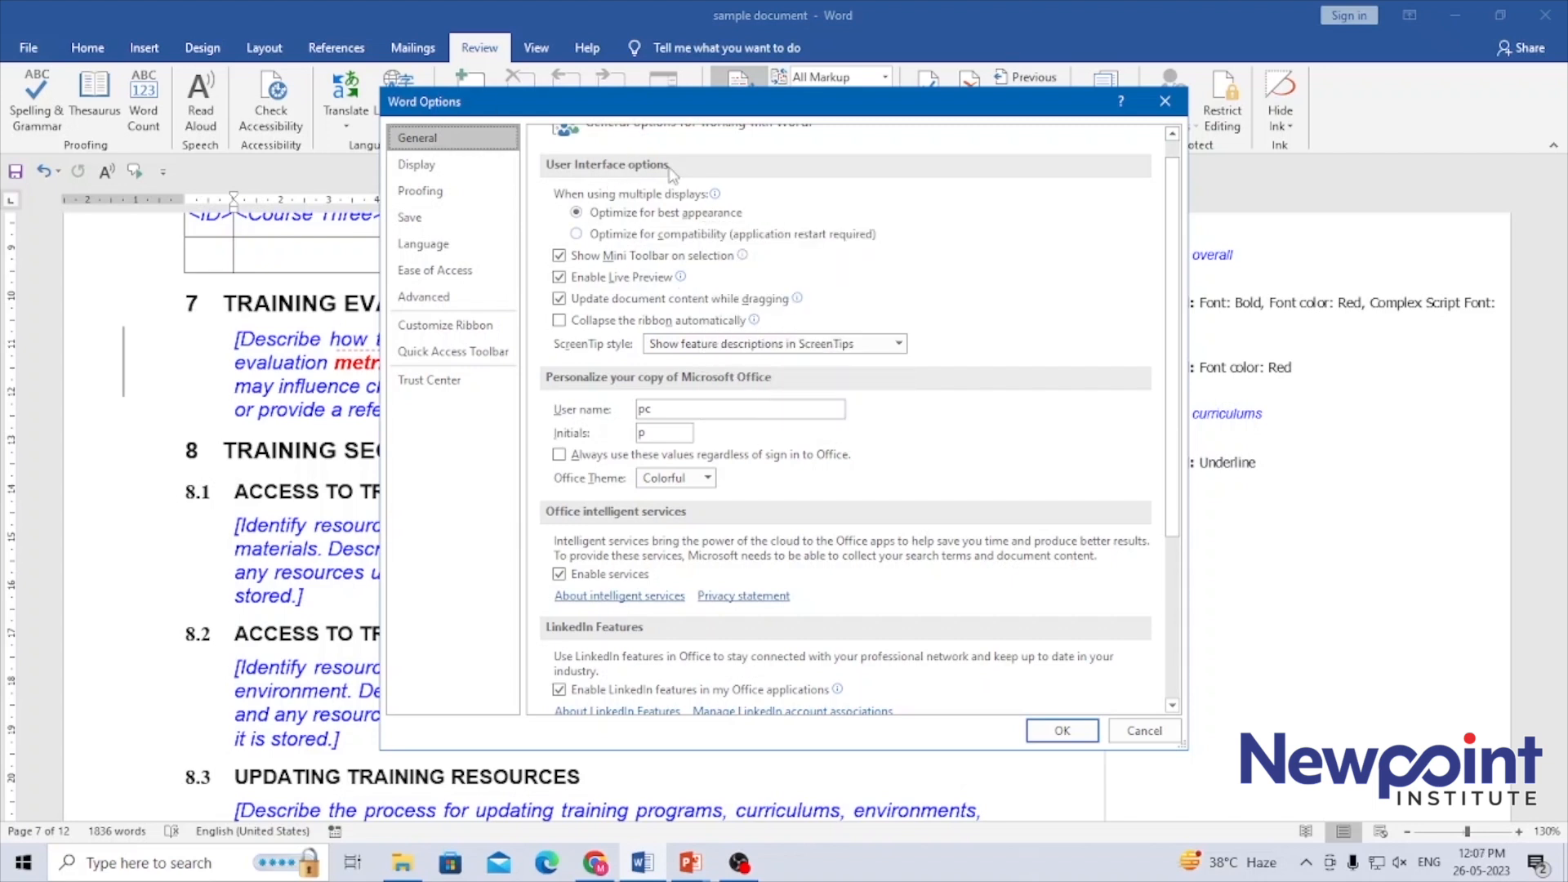
mouse_move(645, 217)
left_click(662, 435)
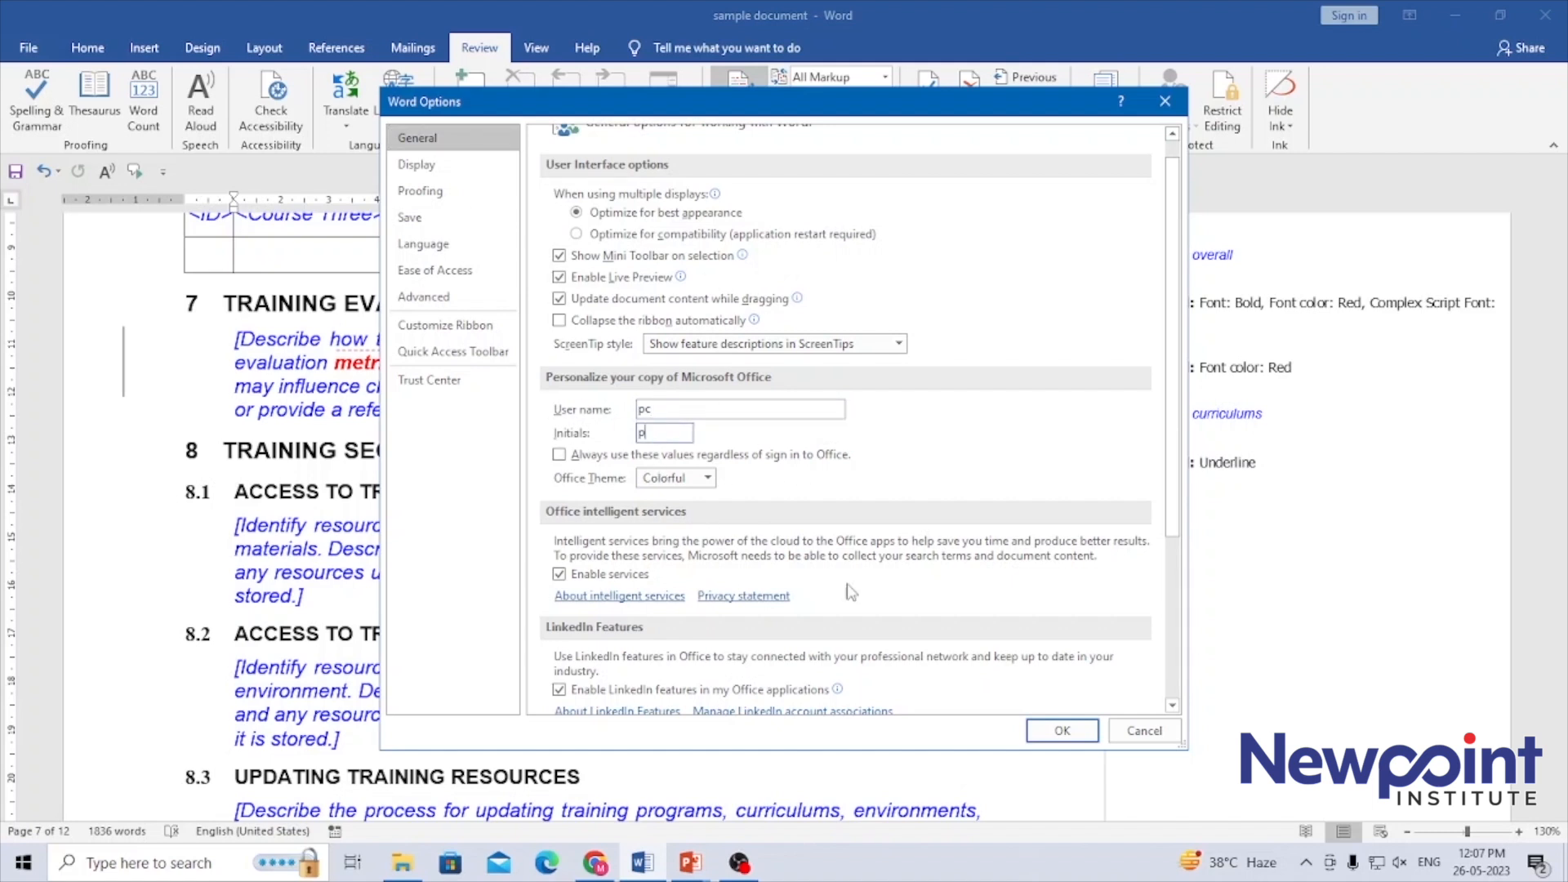
left_click(1144, 731)
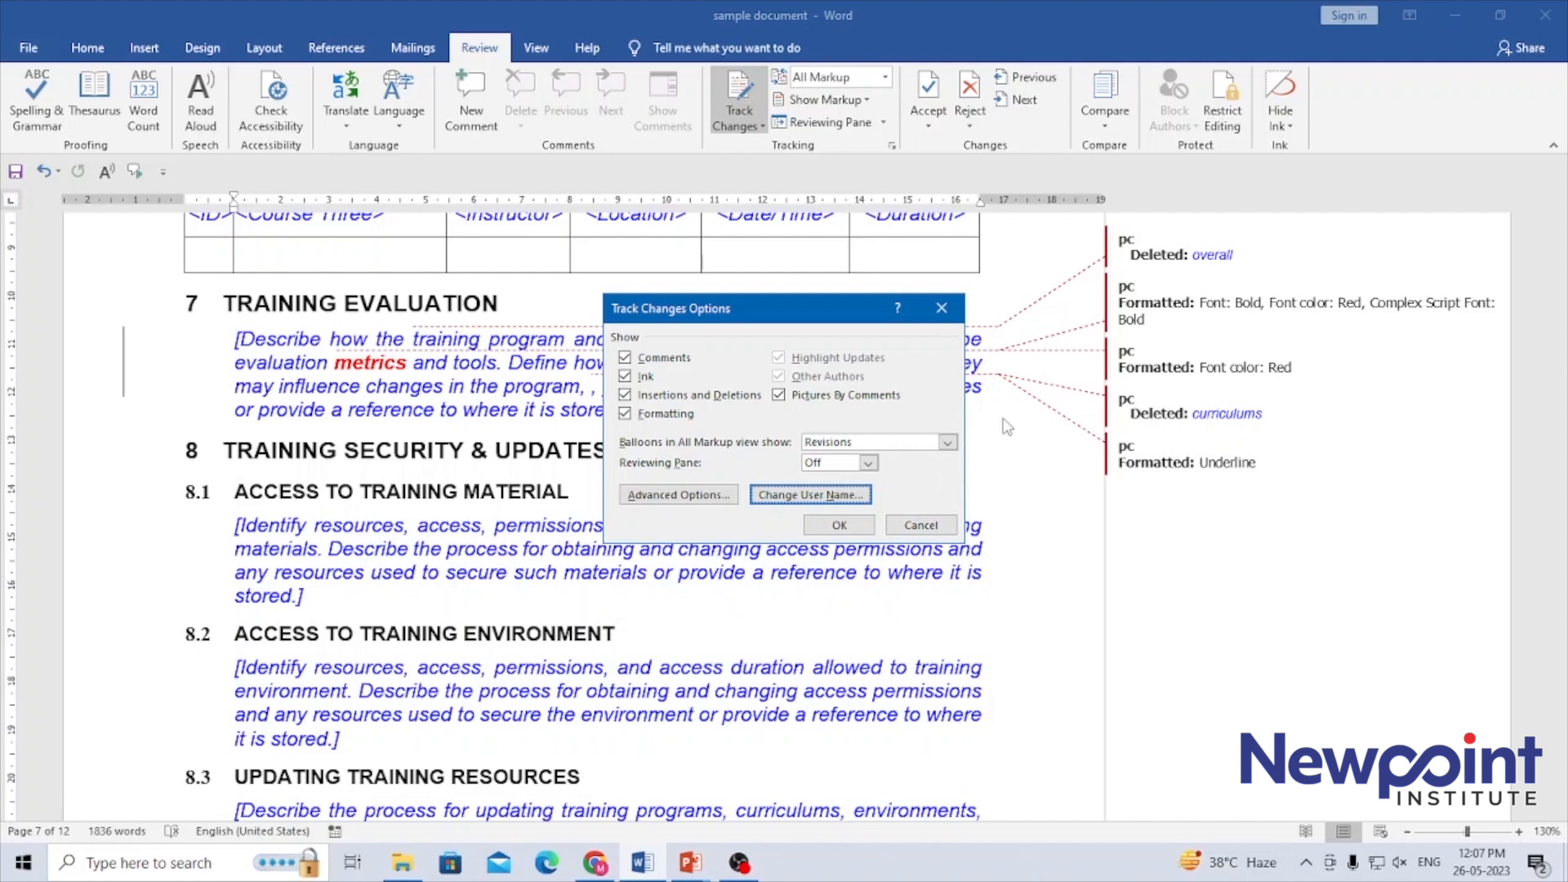
left_click(925, 525)
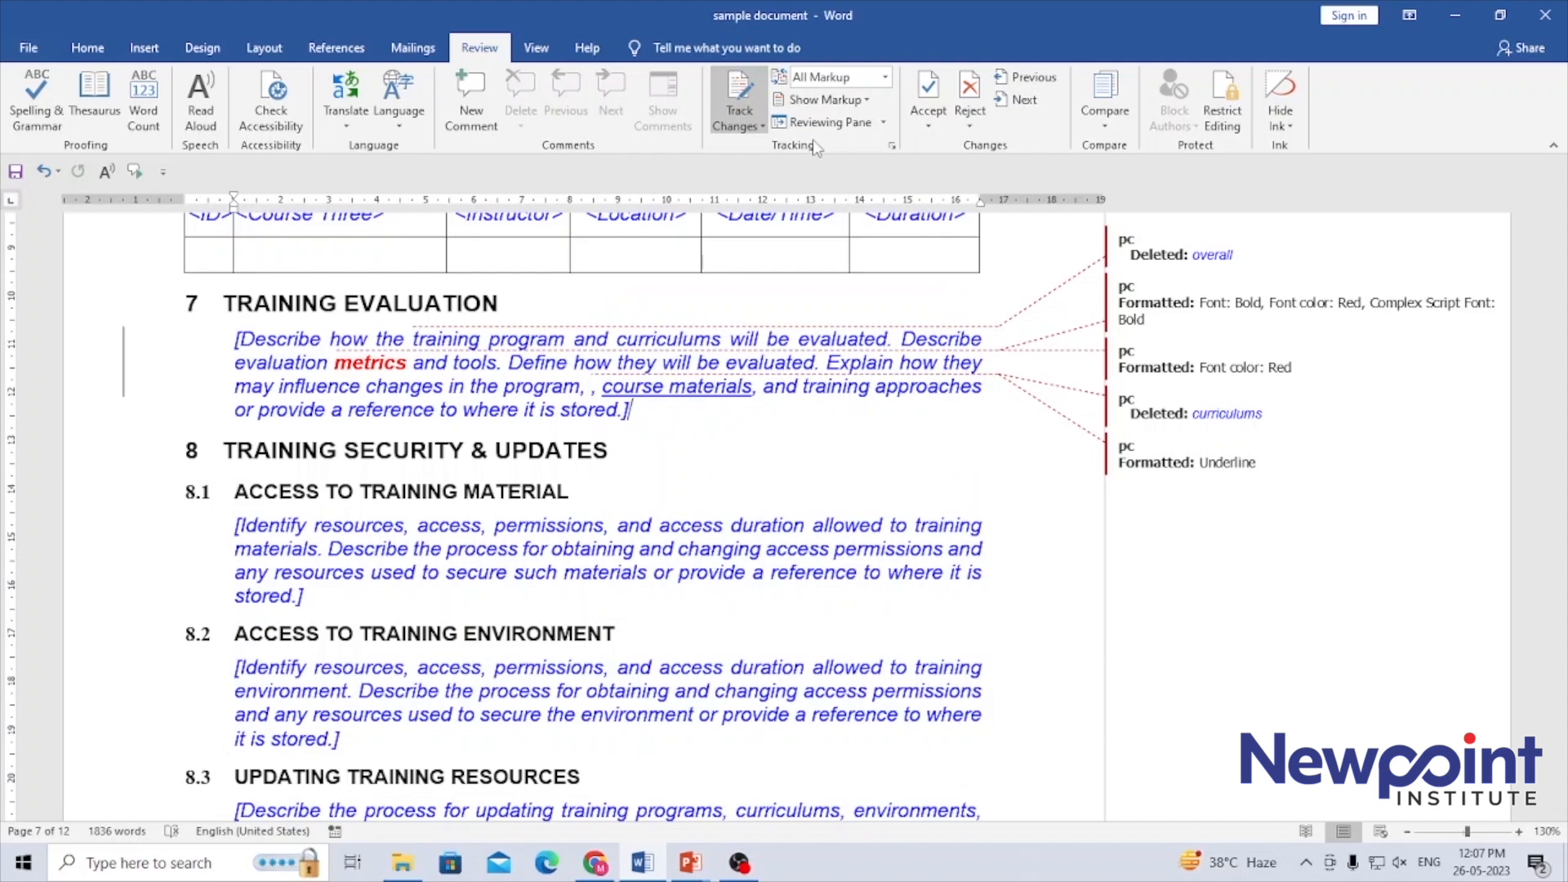
left_click(713, 431)
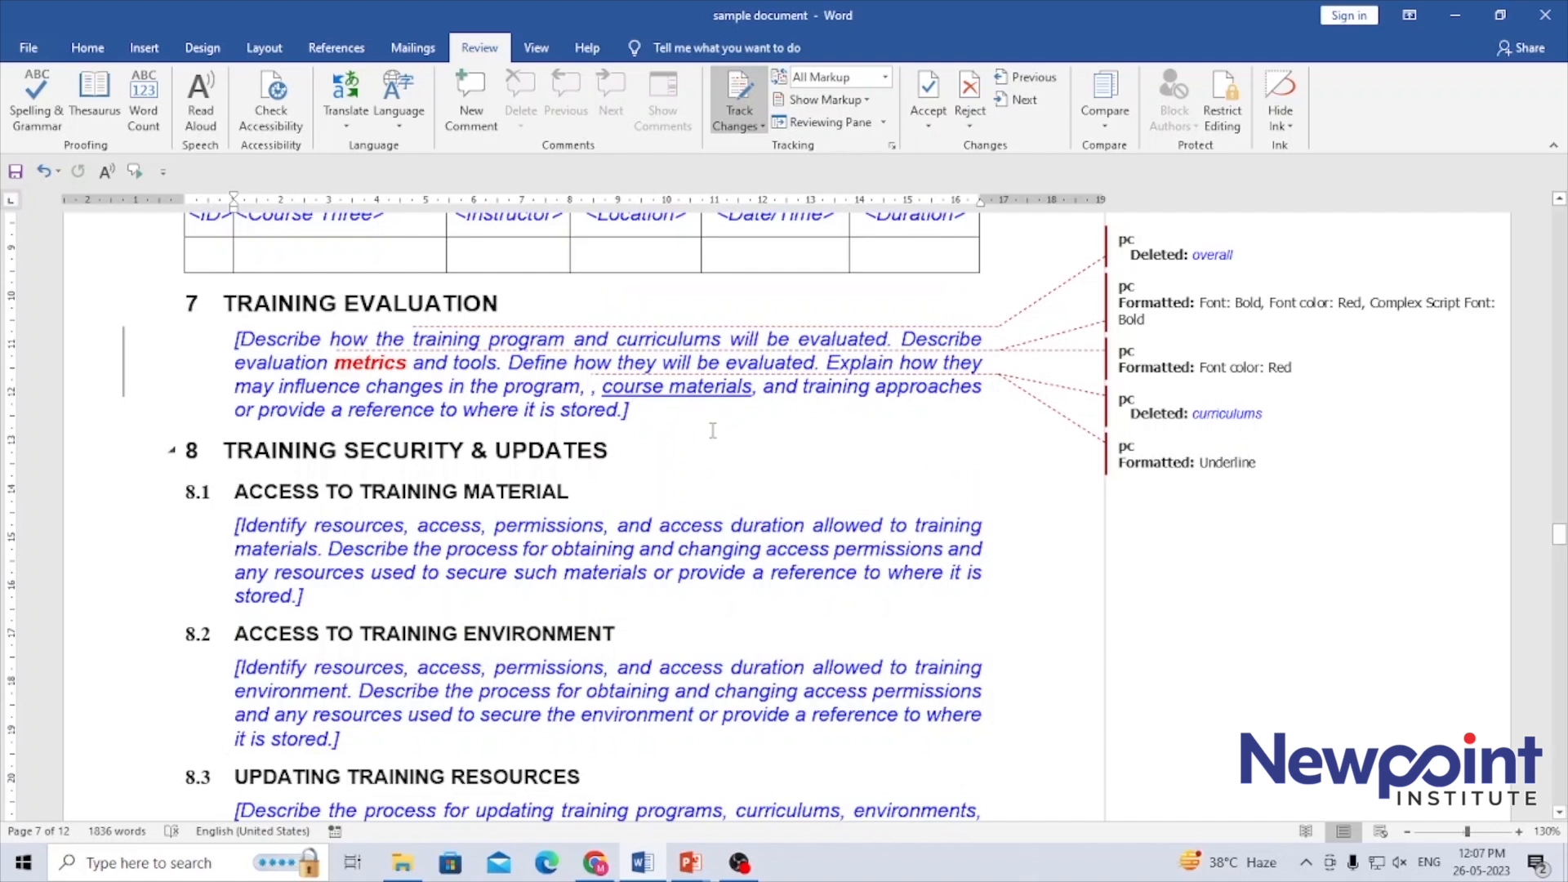